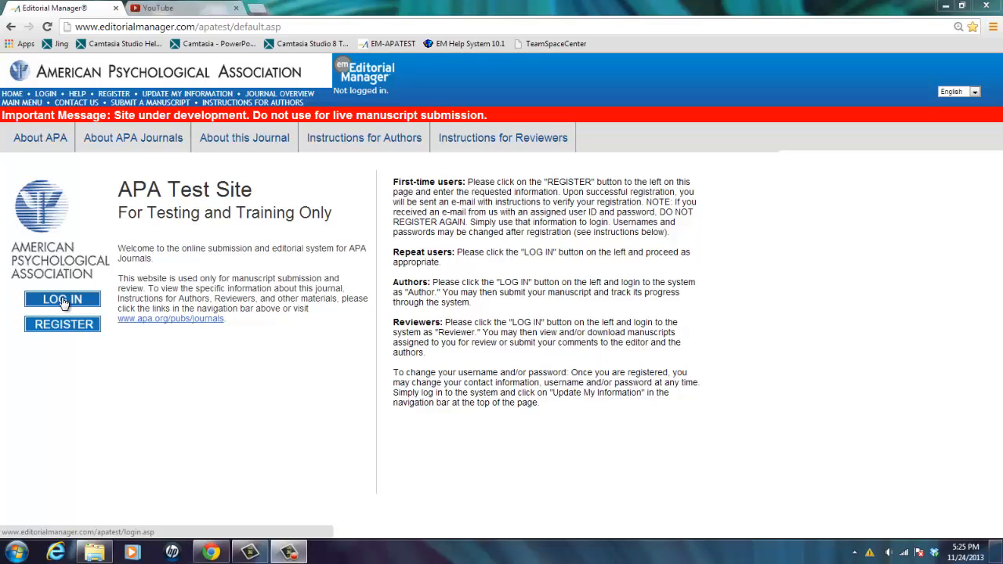
Log in to the APA Test Site as an author by entering the username and the account password
{"action": "left_click", "coordinate": [63, 301]}
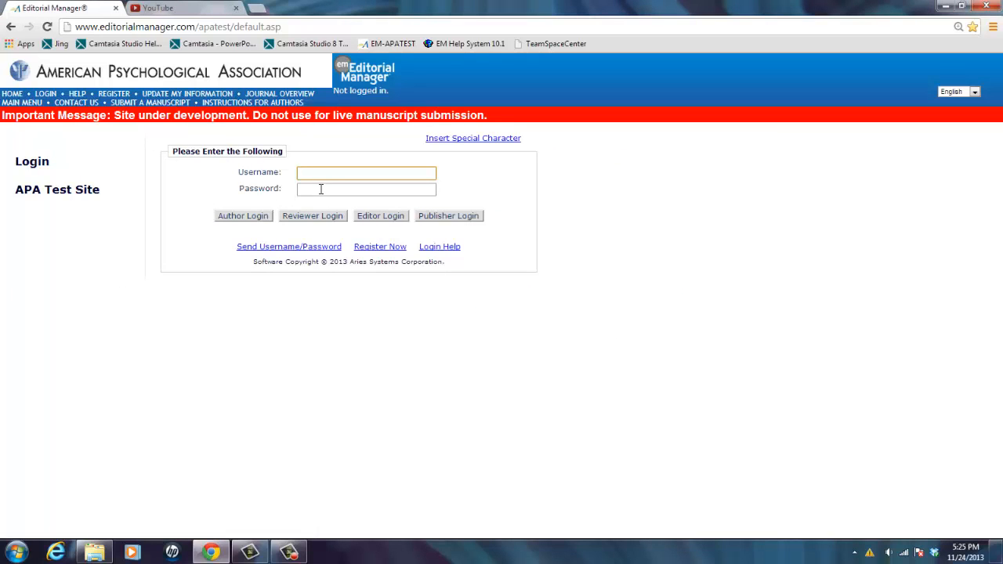
{"action": "type", "text": "Log"}
{"action": "key", "text": "BackSpace"}
{"action": "key", "text": "BackSpace"}
{"action": "key", "text": "BackSpace"}
{"action": "type", "text": "Zack"}
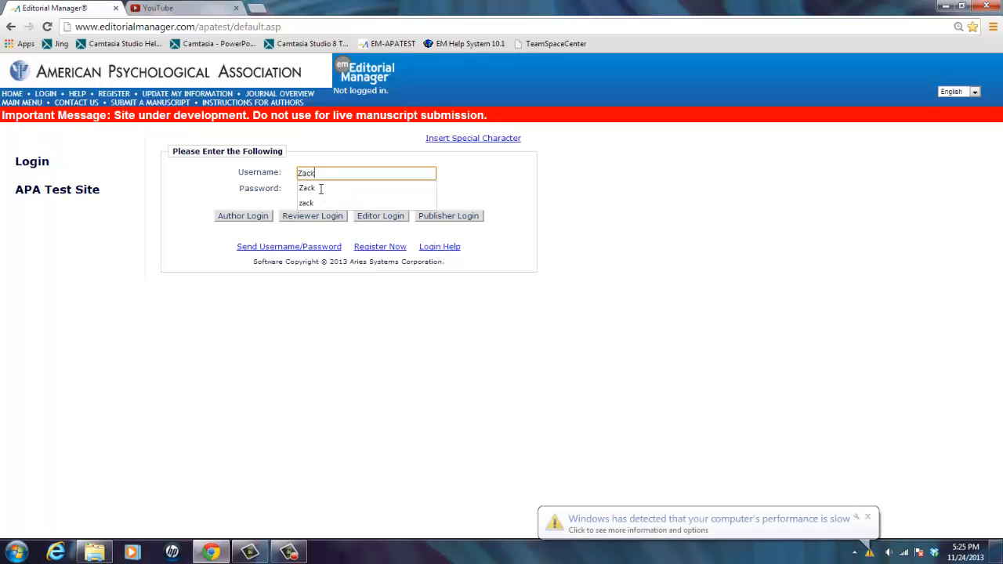
{"action": "key", "text": "Tab"}
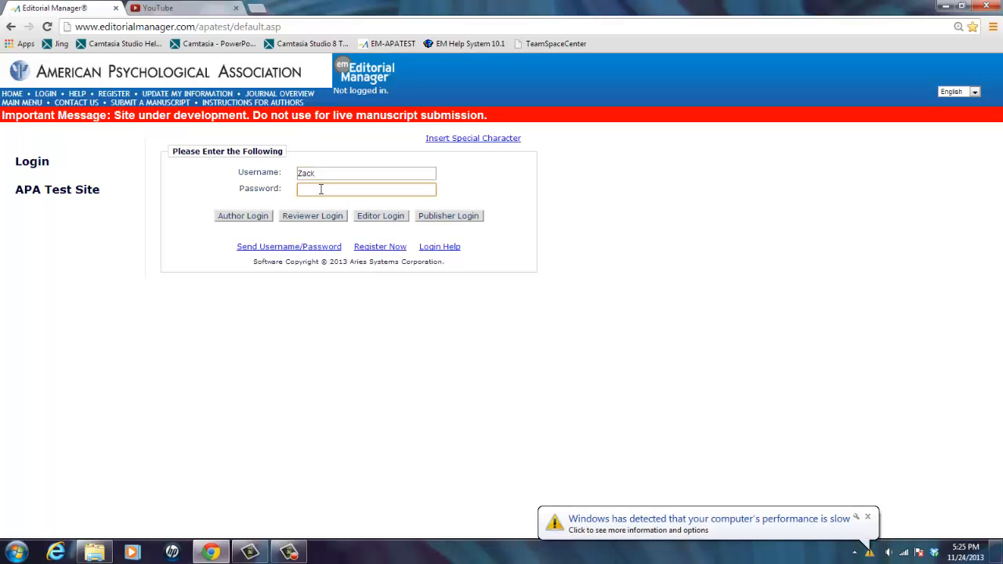
{"action": "type", "text": "****"}
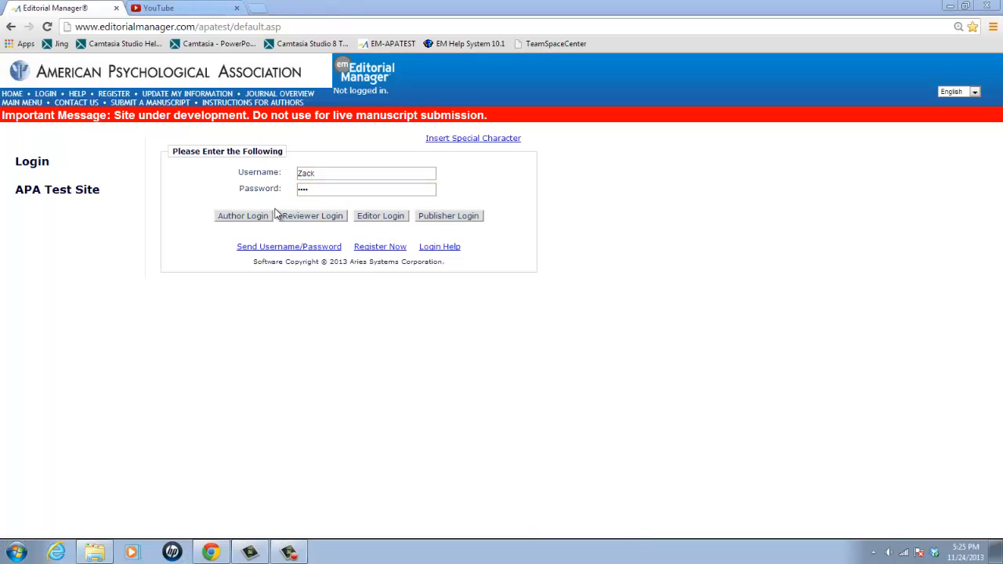
{"action": "left_click", "coordinate": [268, 215]}
{"action": "left_click", "coordinate": [243, 219]}
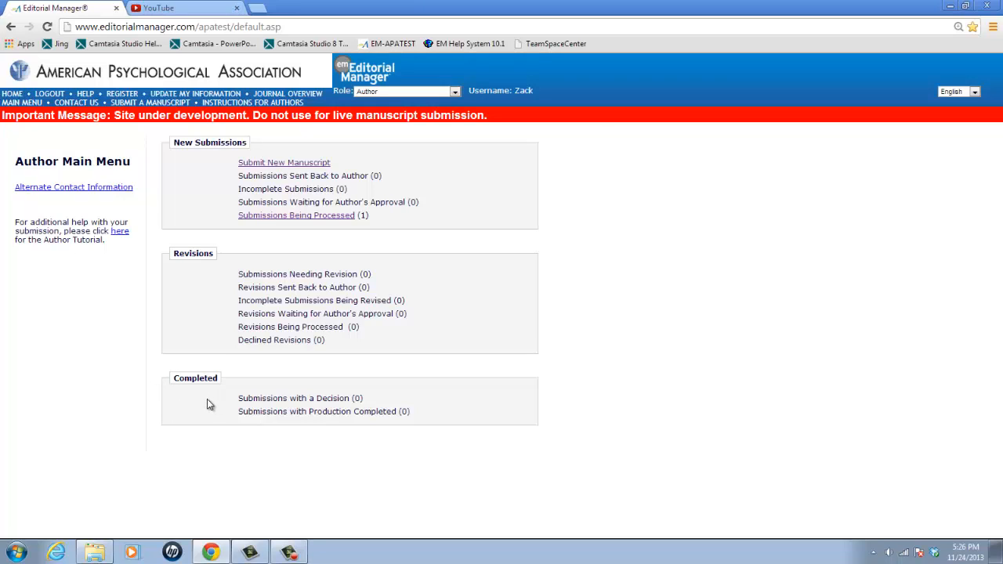
Start a new manuscript submission with the article type Article and proceed to the title page
{"action": "left_click", "coordinate": [297, 166]}
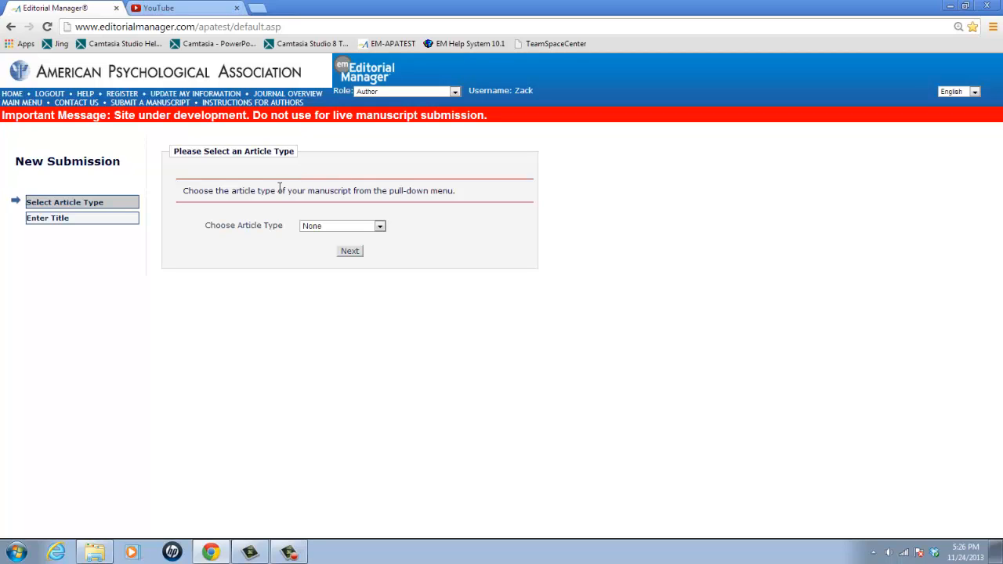
{"action": "left_click", "coordinate": [310, 228]}
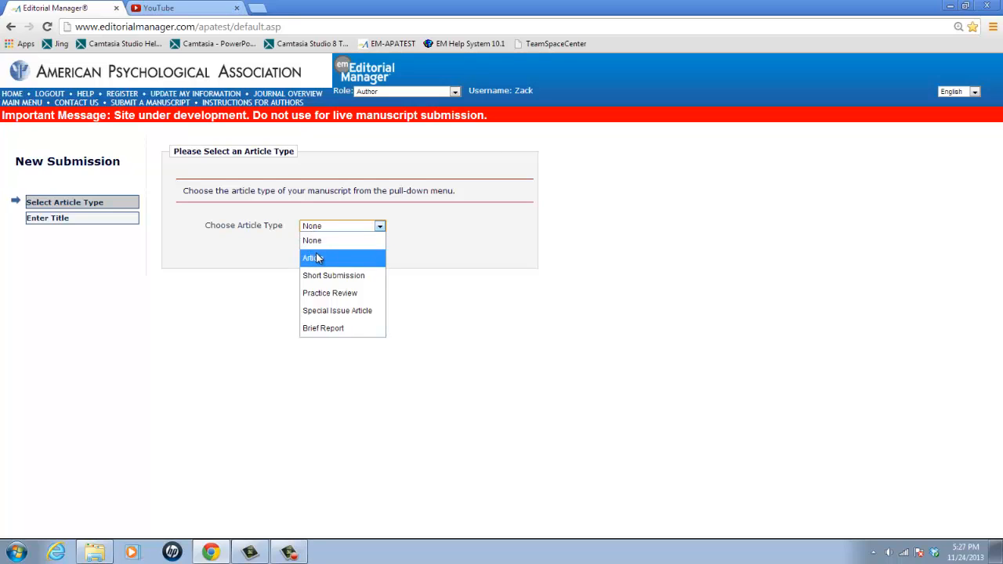
{"action": "left_click", "coordinate": [318, 259]}
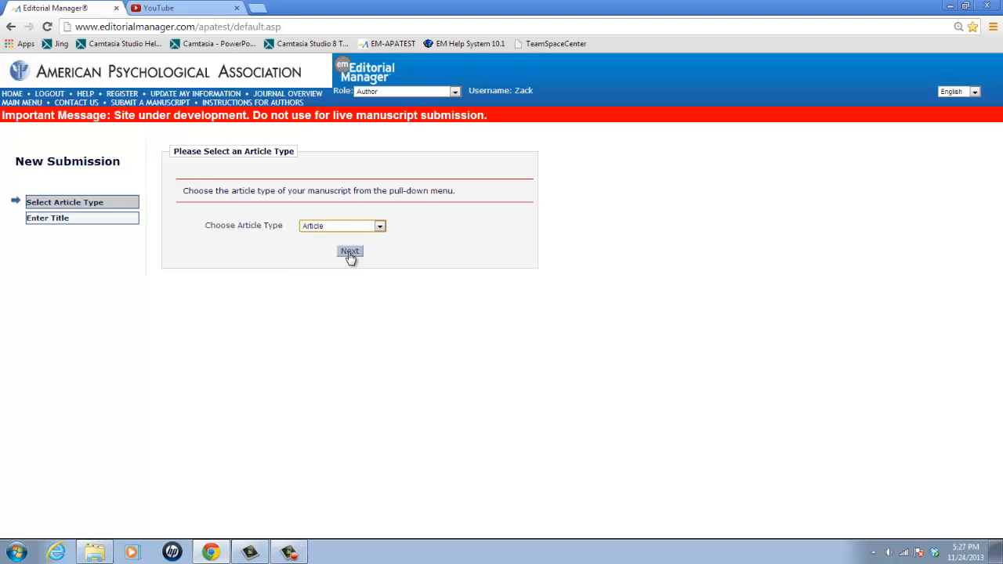
{"action": "left_click", "coordinate": [350, 253]}
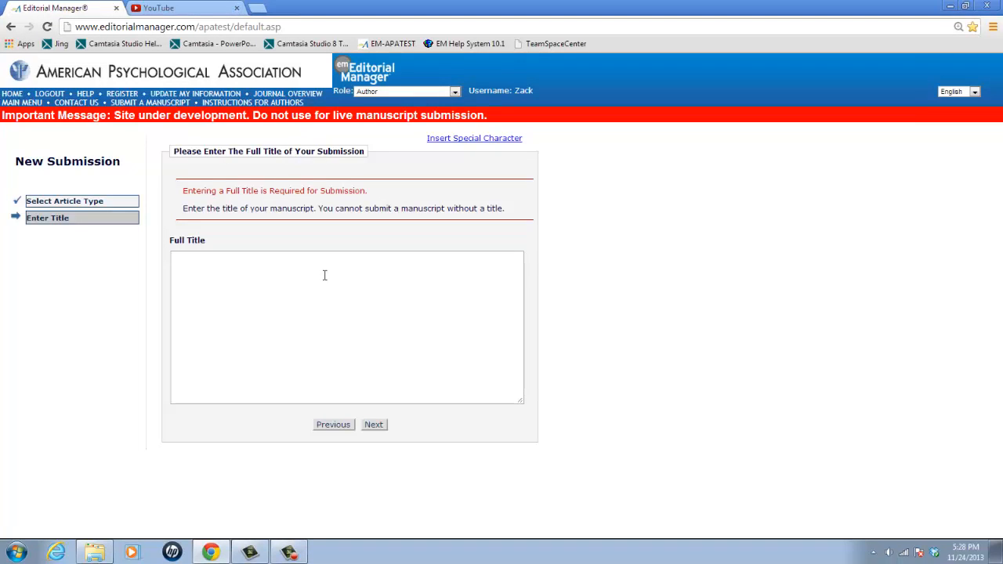
Enter the full title of the manuscript and continue to the authors section
{"action": "left_click", "coordinate": [325, 275]}
{"action": "type", "text": "Ris an"}
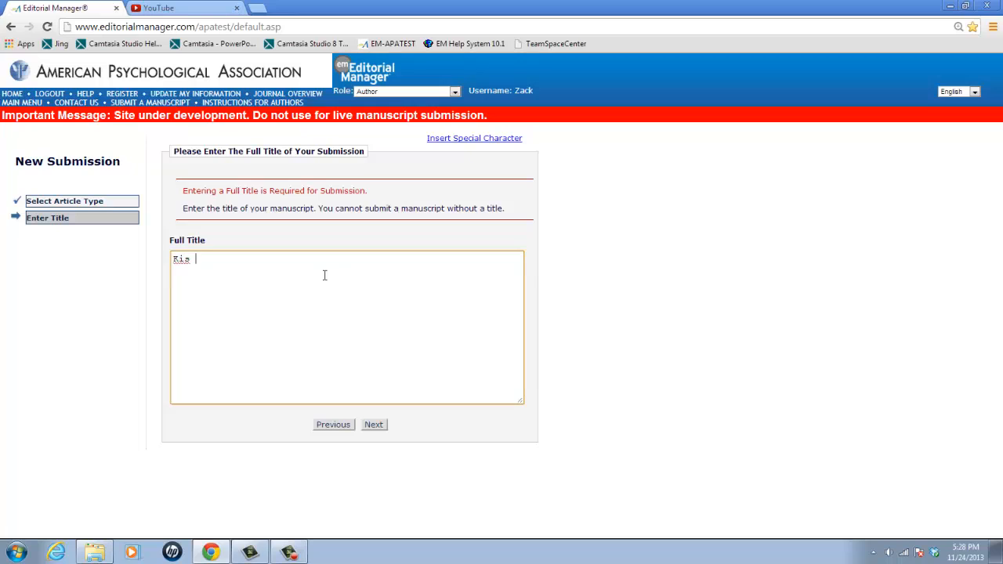
{"action": "key", "text": "BackSpace"}
{"action": "key", "text": "BackSpace"}
{"action": "key", "text": "BackSpace"}
{"action": "key", "text": "BackSpace"}
{"action": "type", "text": "d and Play at Work and Play."}
{"action": "left_click", "coordinate": [373, 424]}
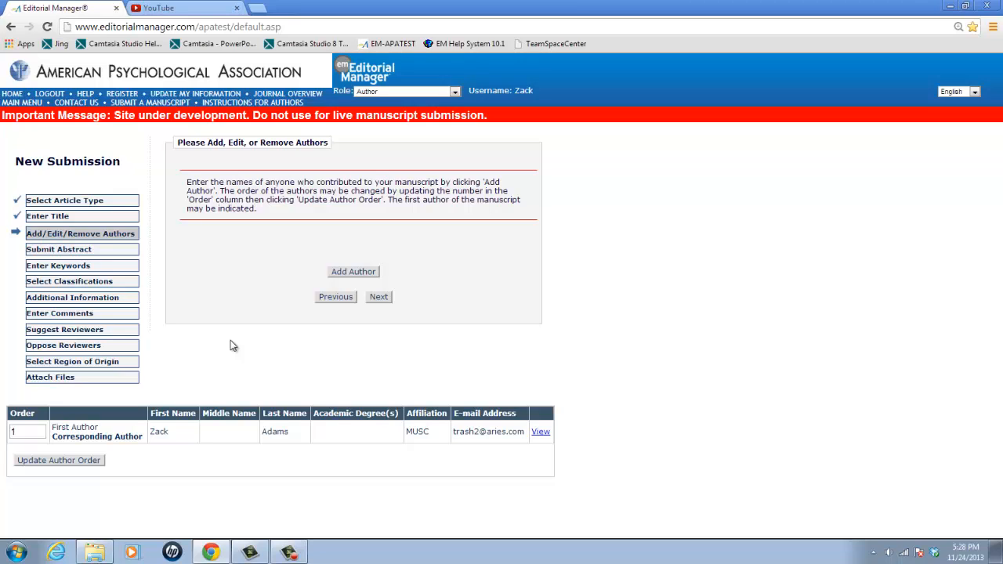
Switch the article type to Short Submission to compare its submission steps, and set it back to Article
{"action": "left_click", "coordinate": [94, 200]}
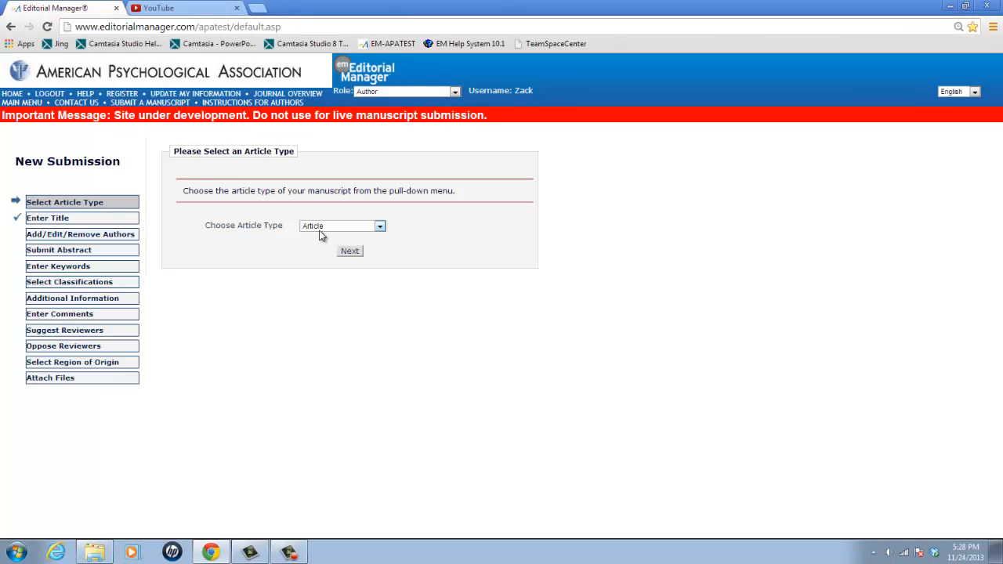
{"action": "left_click", "coordinate": [320, 229]}
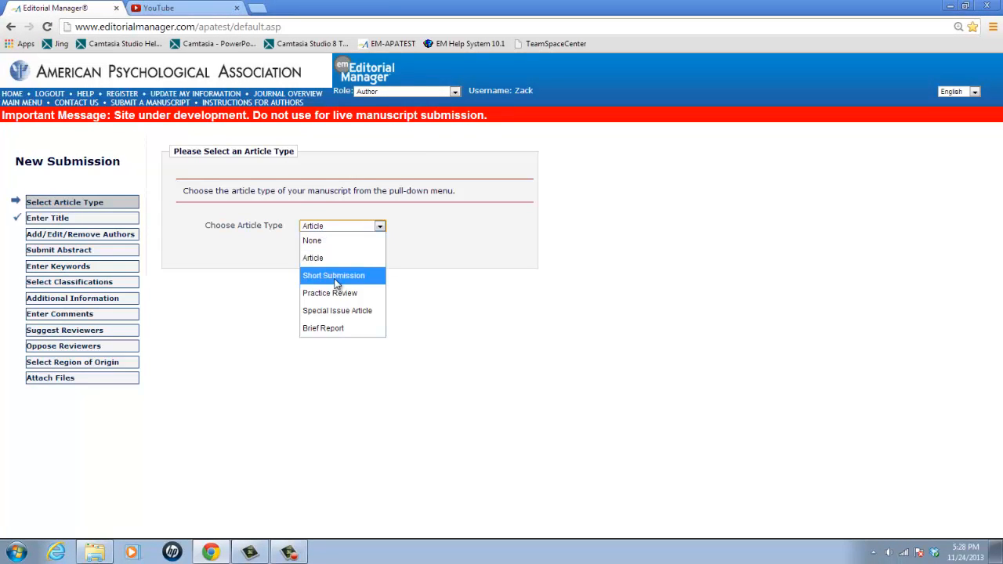
{"action": "left_click", "coordinate": [336, 276]}
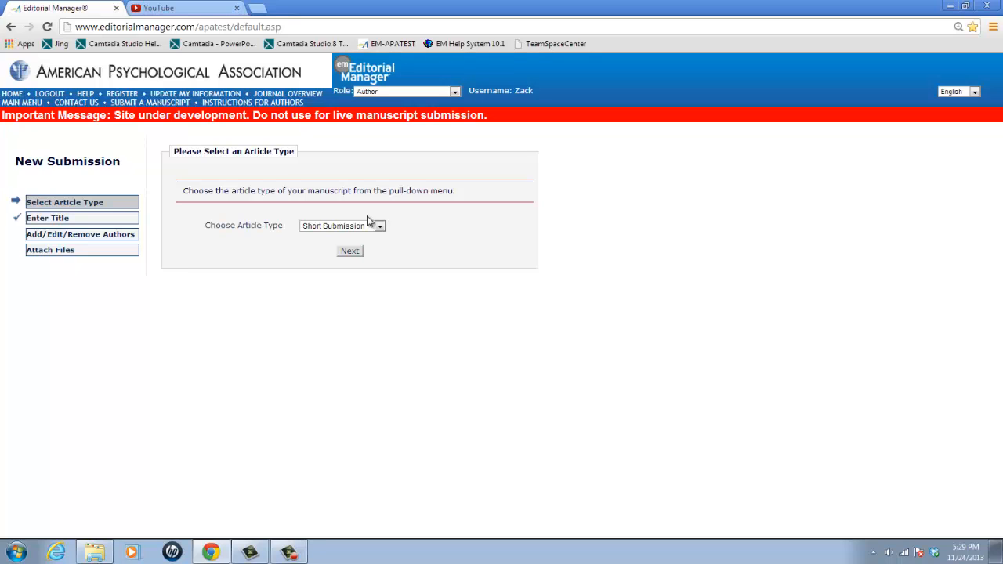
{"action": "left_click", "coordinate": [379, 227]}
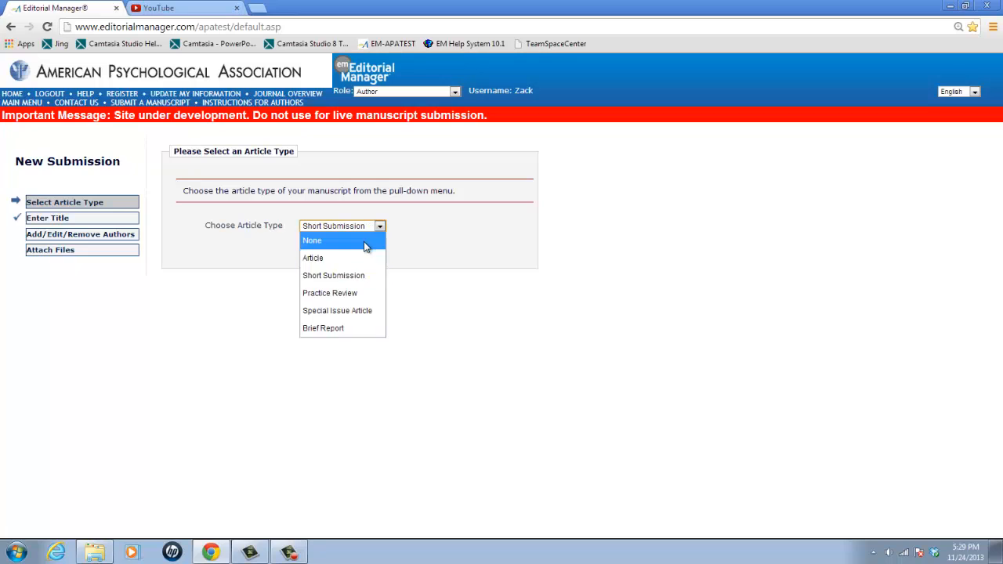
{"action": "left_click", "coordinate": [364, 257]}
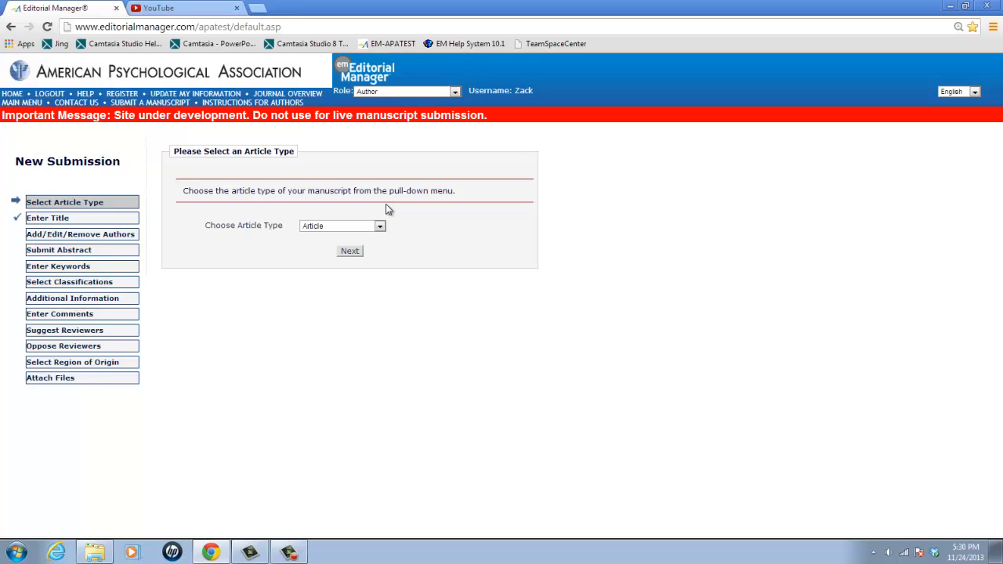
Start a new author entry for the manuscript and fill in the co-author's first and last name
{"action": "left_click", "coordinate": [109, 239]}
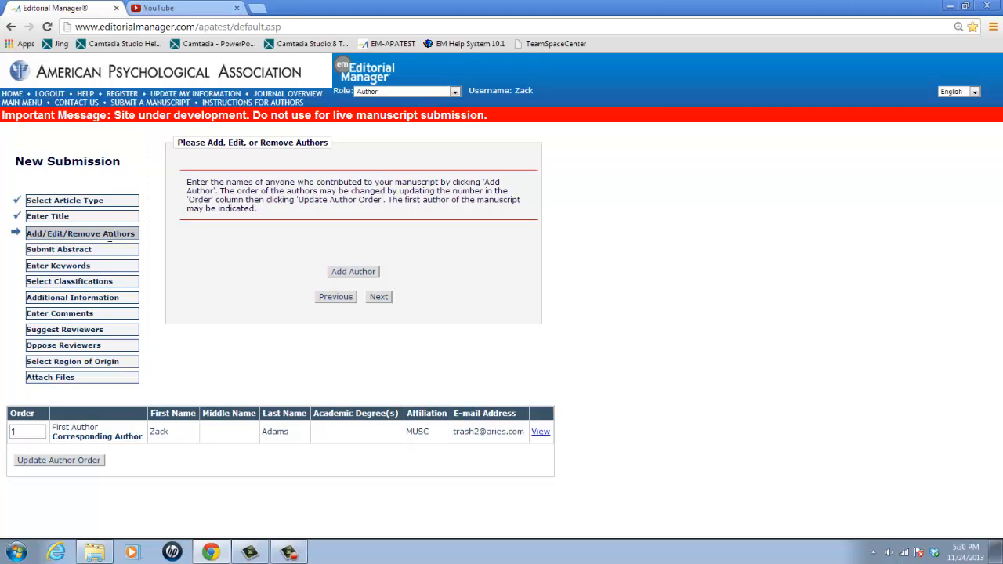
{"action": "left_click", "coordinate": [336, 274]}
{"action": "scroll", "coordinate": [477, 264], "scroll_direction": "down", "scroll_amount": 3}
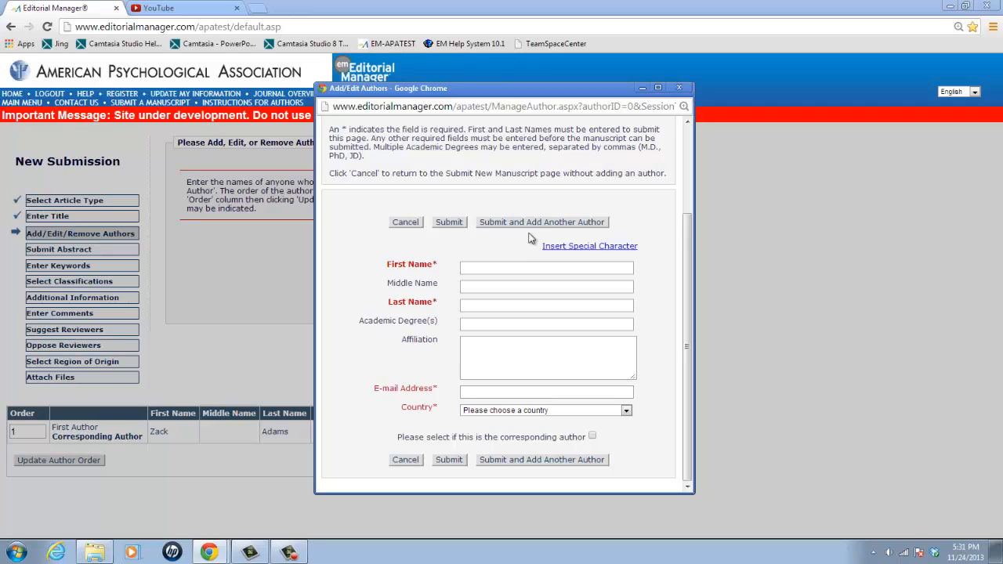
{"action": "left_click", "coordinate": [511, 268]}
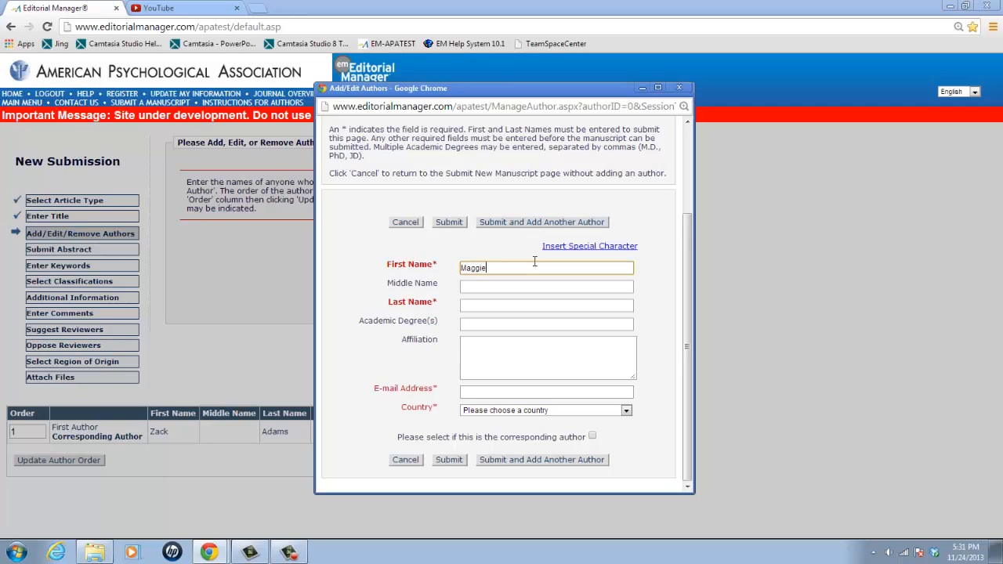
{"action": "key", "text": "Tab"}
{"action": "key", "text": "Tab"}
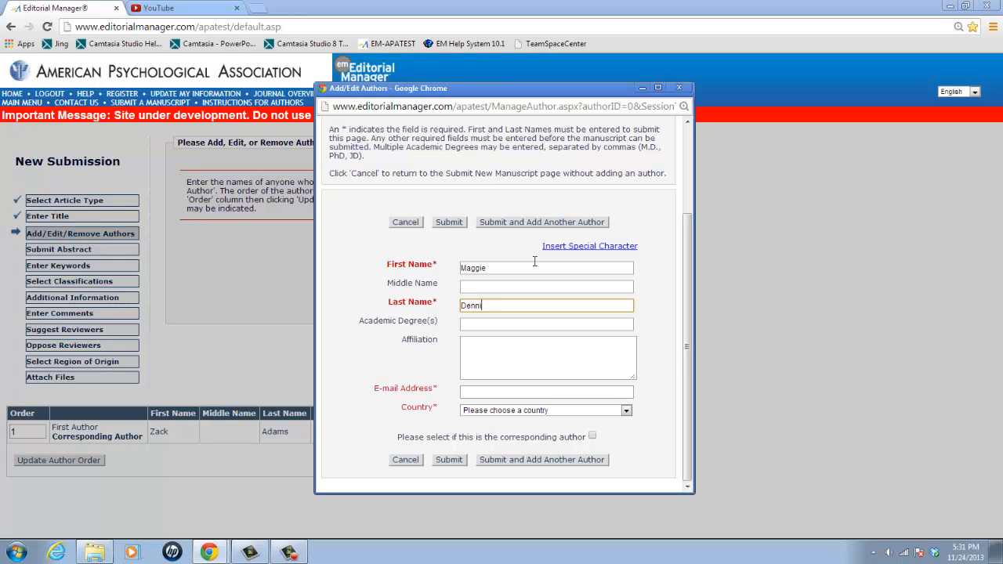
Fill in the co-author's e-mail address, set the country to UNITED STATES, and submit the author entry
{"action": "key", "text": "Tab"}
{"action": "key", "text": "Tab"}
{"action": "key", "text": "Tab"}
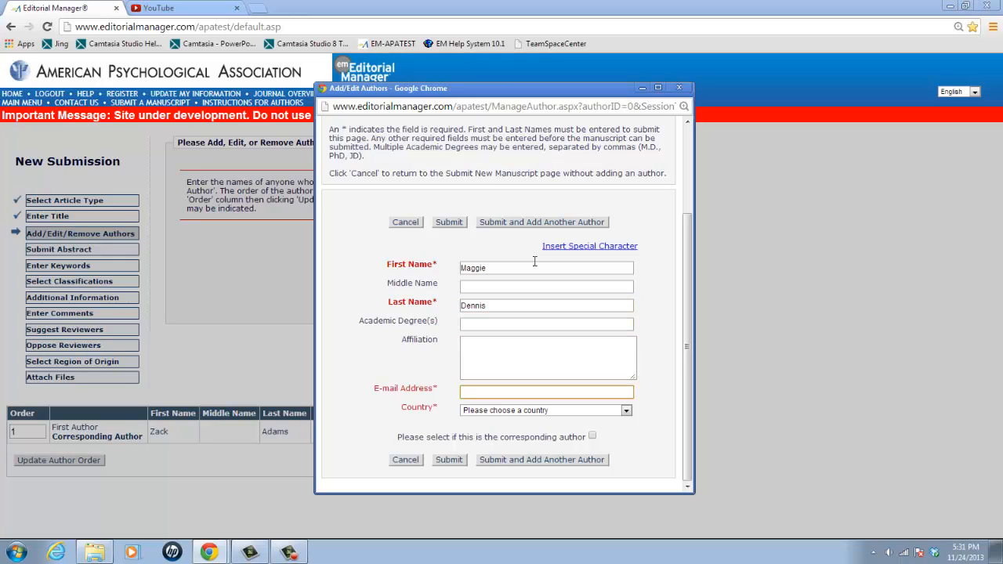
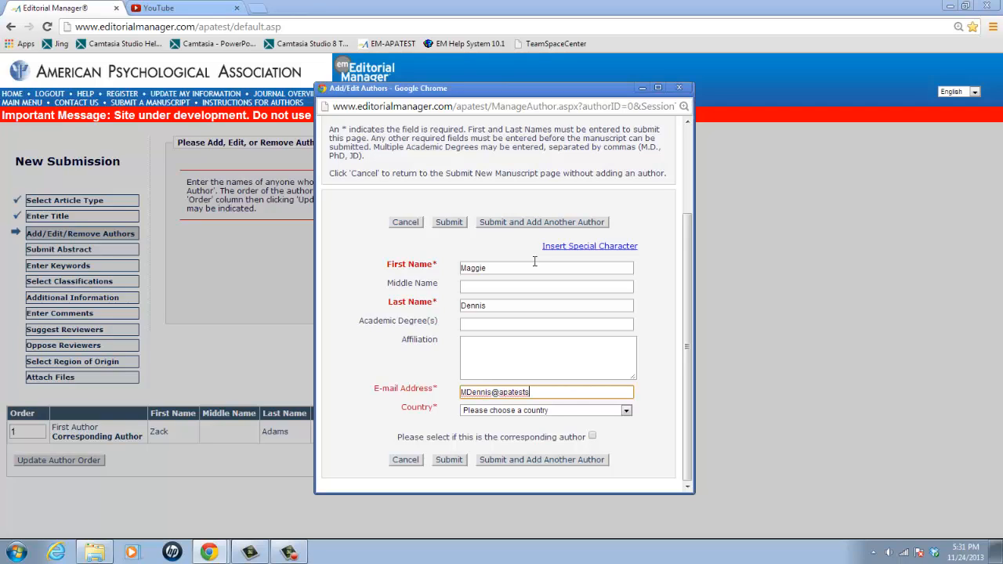
{"action": "key", "text": "Tab"}
{"action": "key", "text": "u"}
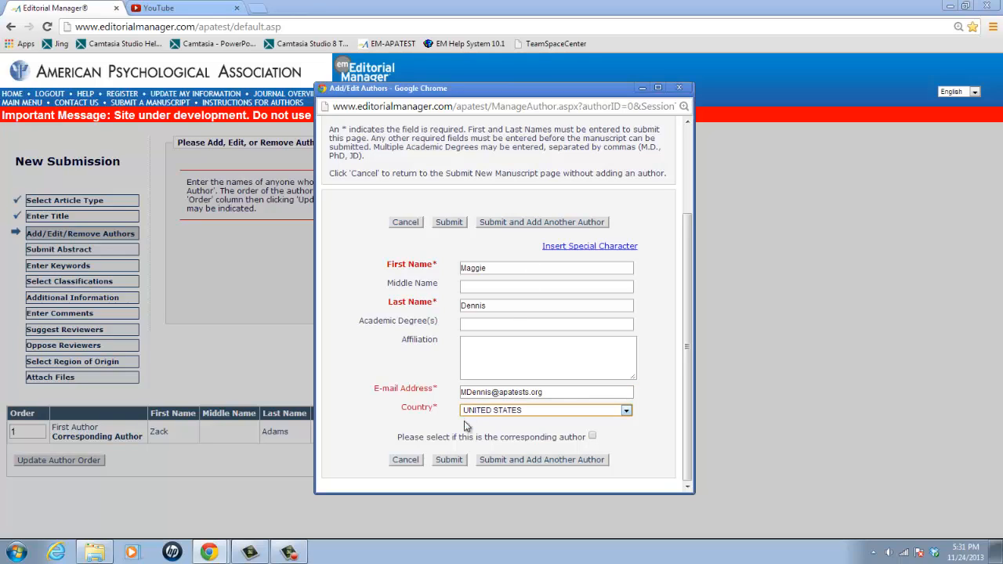
{"action": "left_click", "coordinate": [450, 462]}
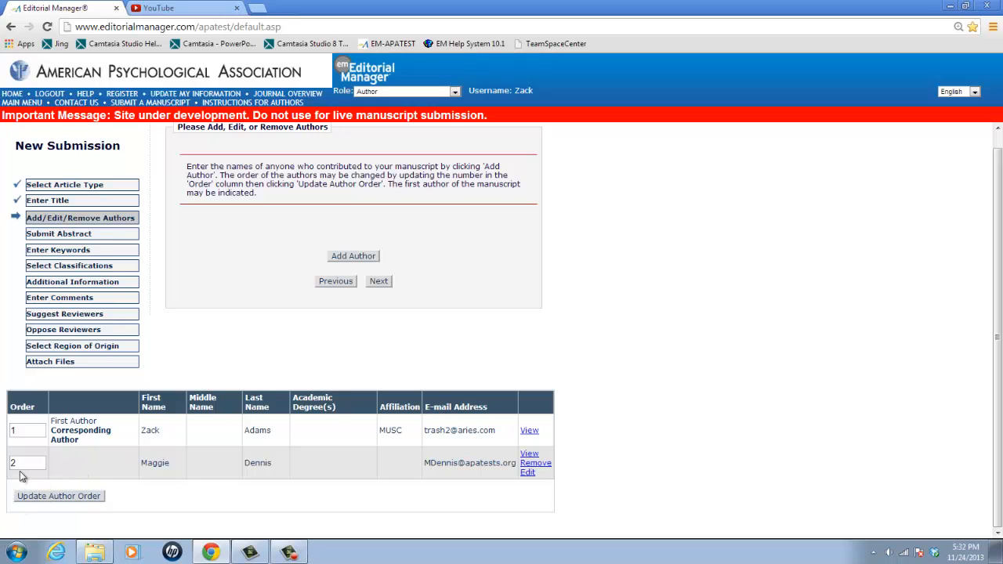
Set the added co-author's order number to 1, update the author order, and continue to the abstract
{"action": "left_click_drag", "start_coordinate": [22, 464], "coordinate": [3, 465]}
{"action": "type", "text": "1"}
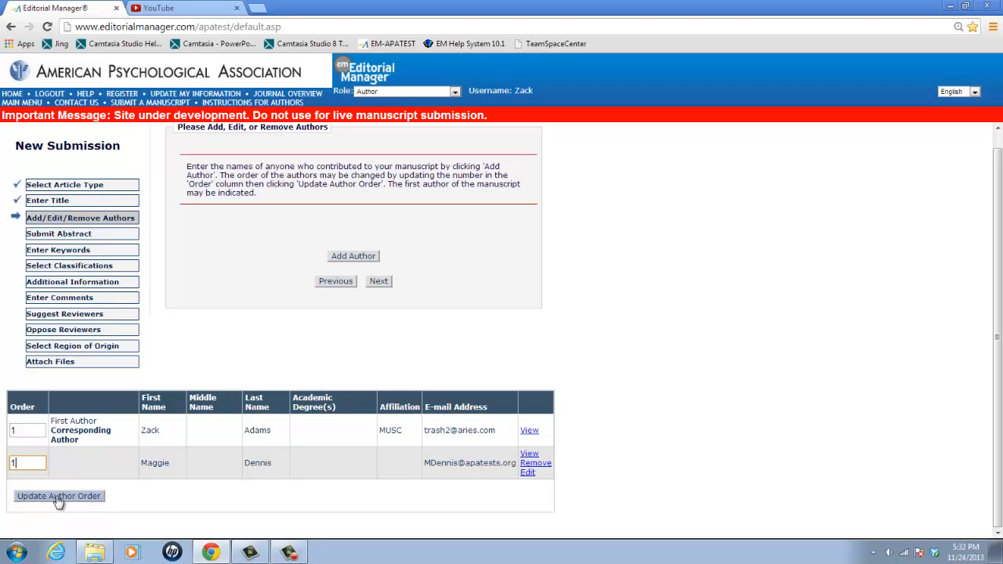
{"action": "left_click", "coordinate": [58, 498]}
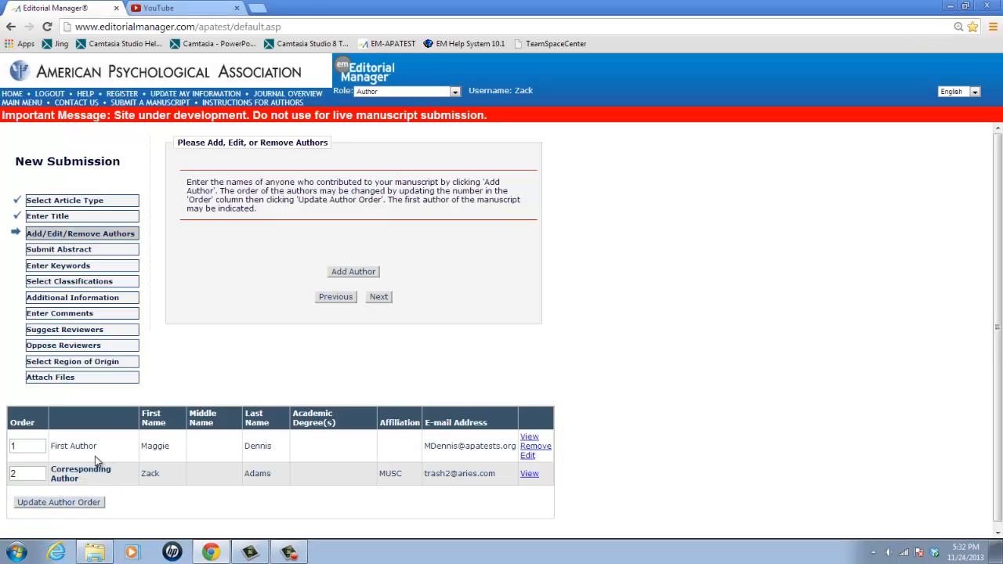
{"action": "left_click", "coordinate": [378, 297]}
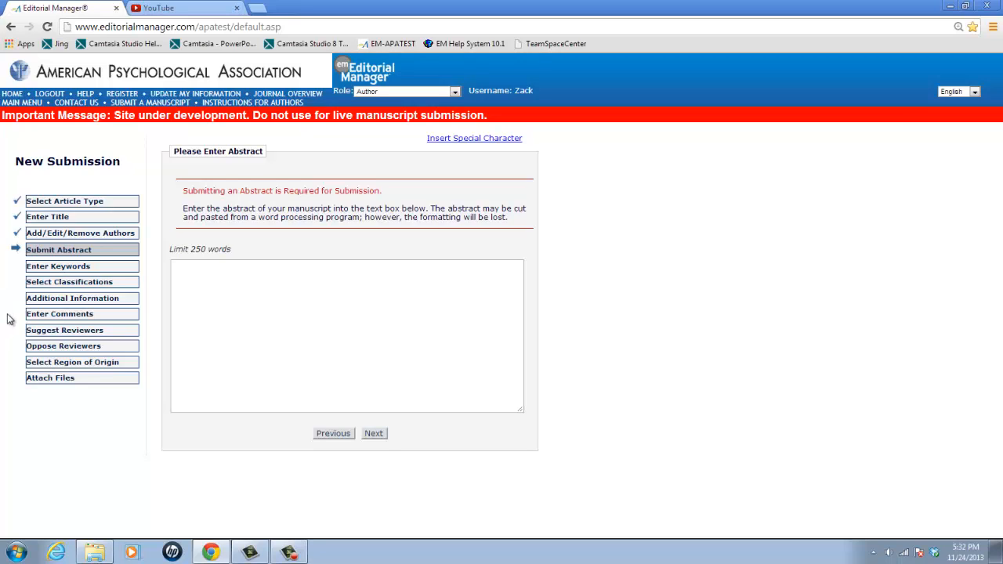
Enter "hello world!" as the manuscript's abstract and continue to the keywords section
{"action": "left_click", "coordinate": [251, 298]}
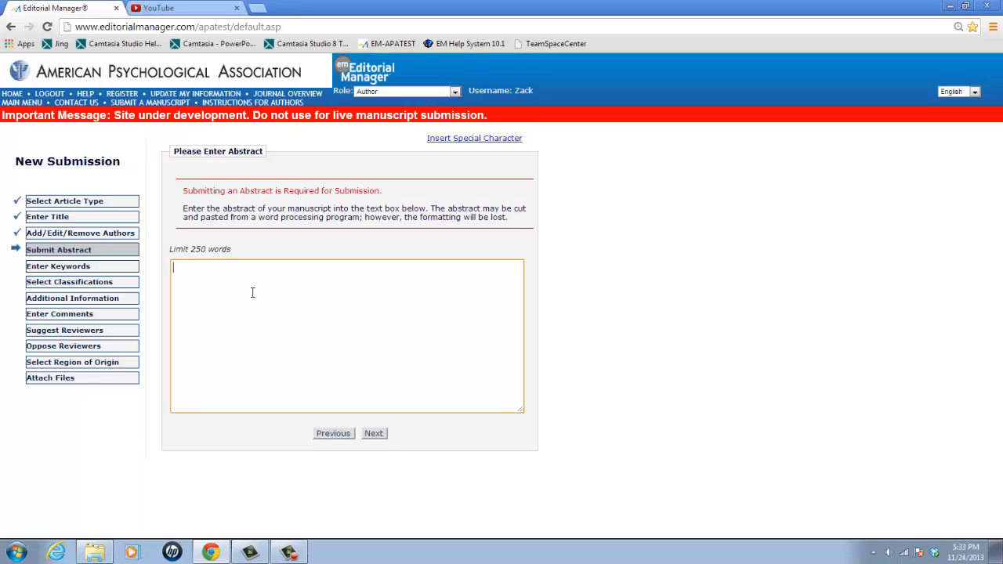
{"action": "type", "text": "hello world!"}
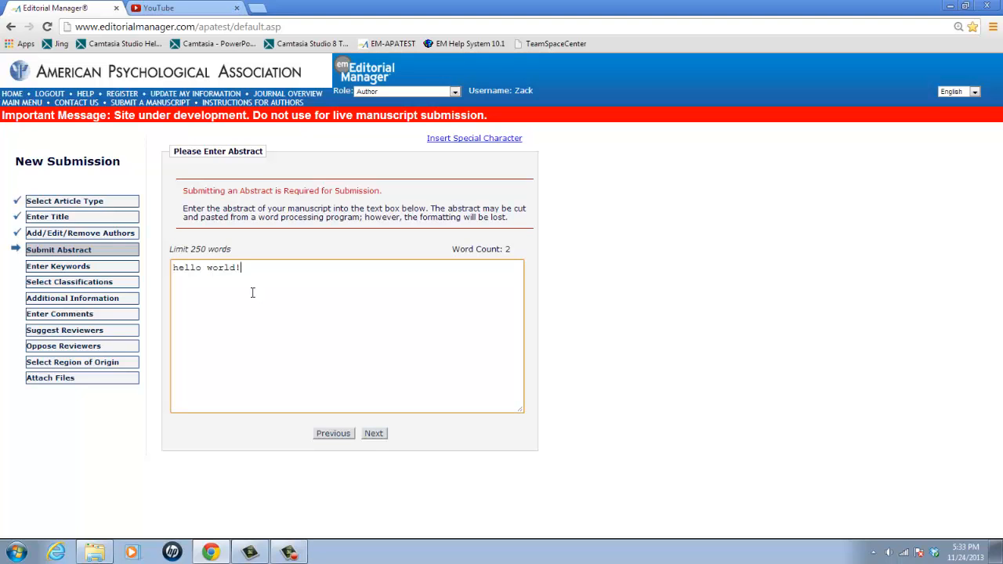
{"action": "left_click", "coordinate": [379, 440]}
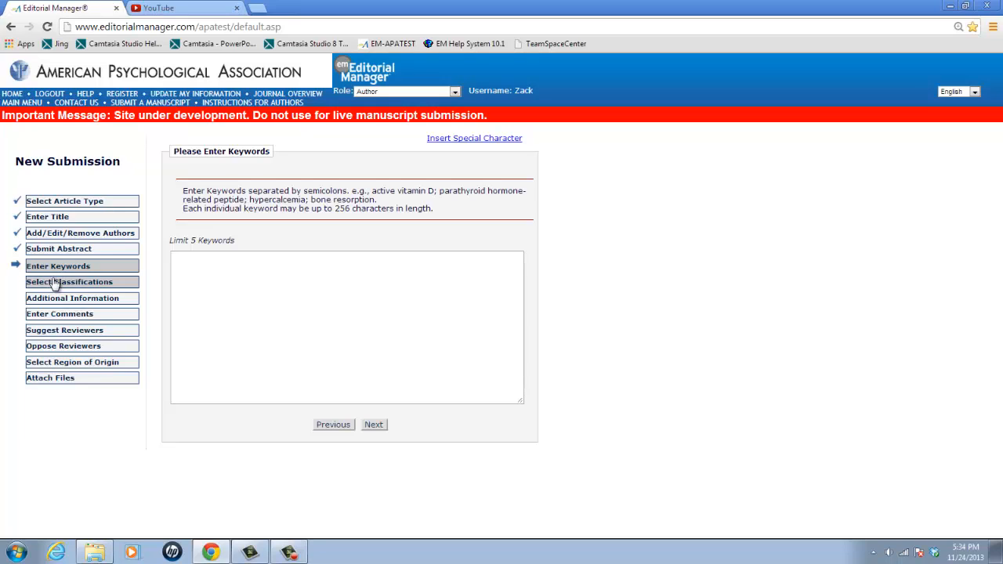
Skip the keywords, open the list of submission classifications, and expand the Addiction category
{"action": "left_click", "coordinate": [52, 281]}
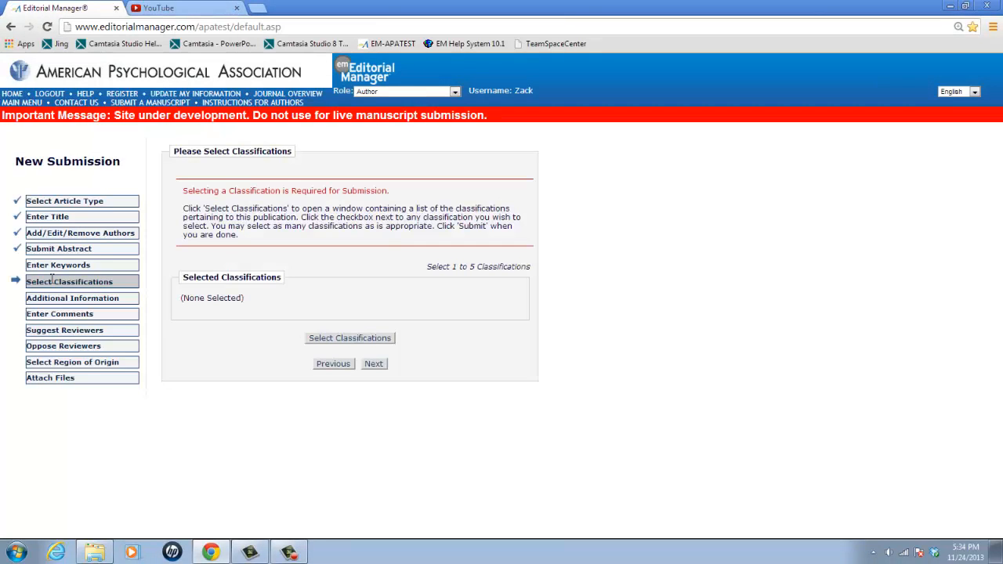
{"action": "left_click", "coordinate": [343, 340]}
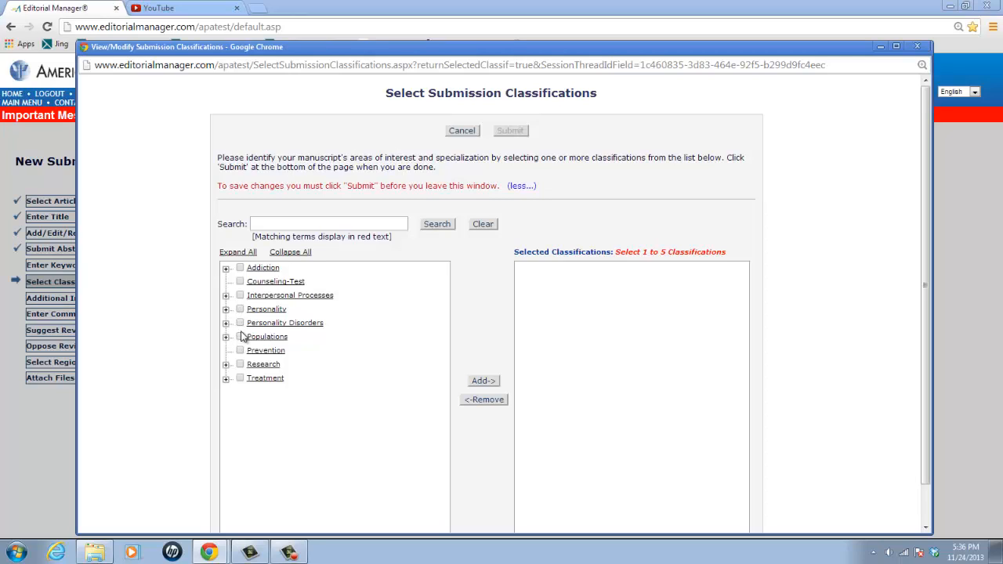
{"action": "left_click", "coordinate": [226, 270]}
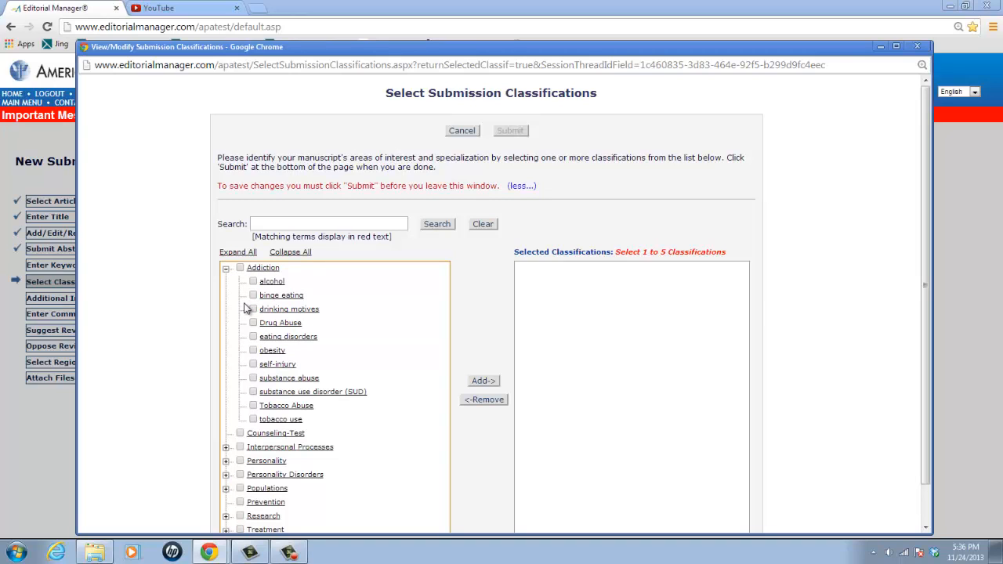
{"action": "left_click", "coordinate": [226, 269]}
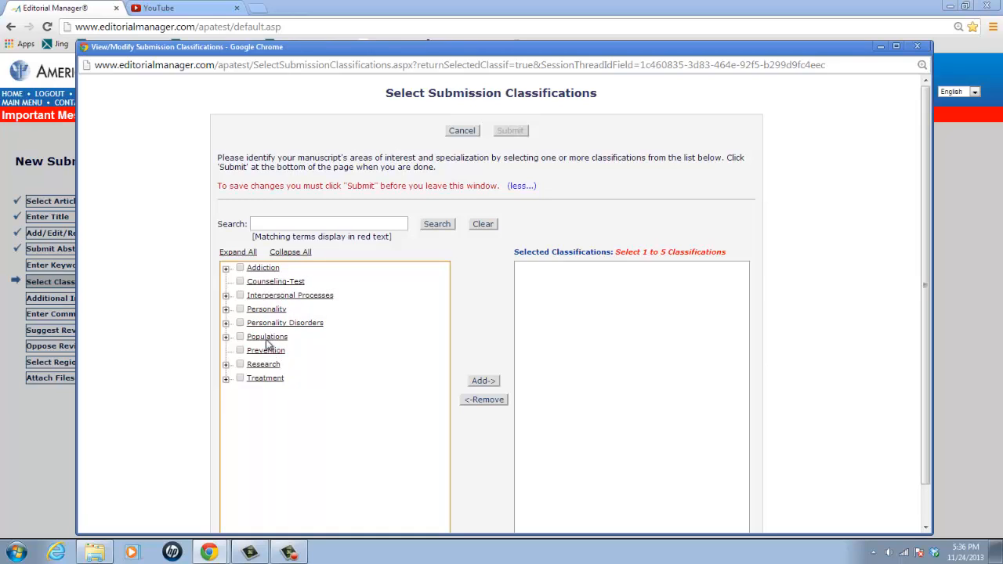
{"action": "left_click", "coordinate": [226, 270]}
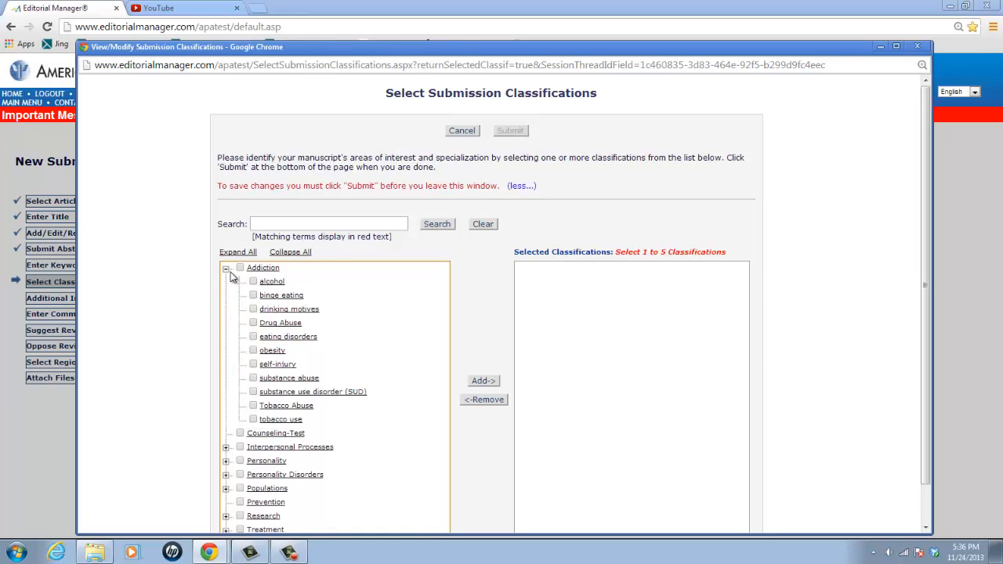
Add binge eating, drinking motives and Drug Abuse to the selected classifications and submit the selection
{"action": "left_click", "coordinate": [278, 296]}
{"action": "left_click", "coordinate": [482, 381]}
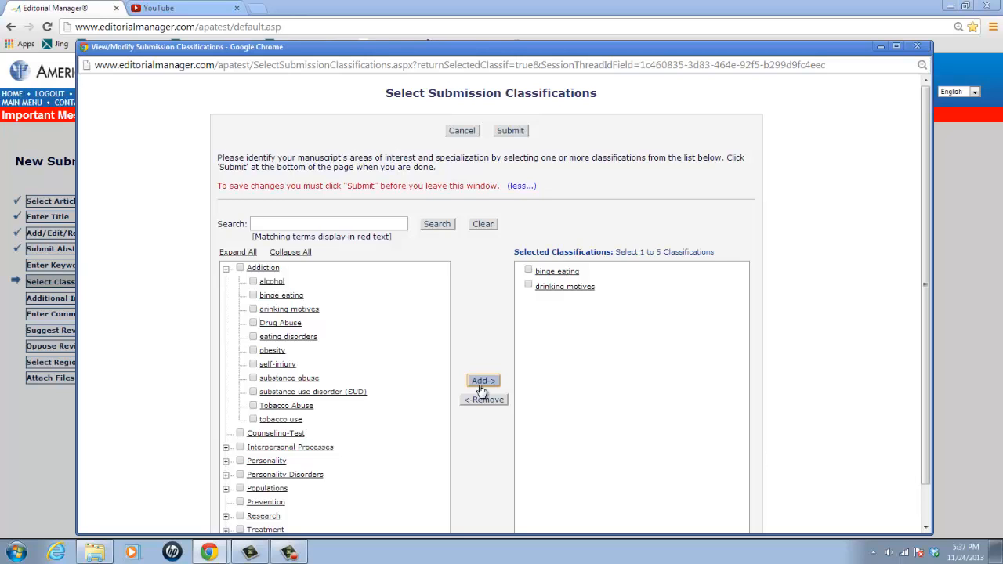
{"action": "left_click", "coordinate": [253, 323]}
{"action": "left_click", "coordinate": [495, 381]}
{"action": "left_click", "coordinate": [510, 132]}
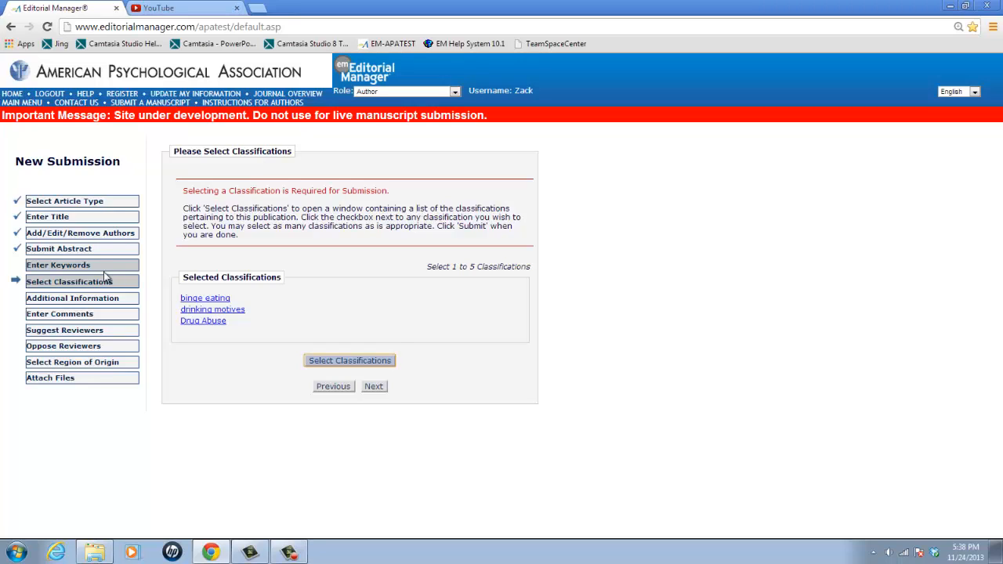
In the additional information questions, mark NO Grant Funding from NIH/Wellcome Trust/Medical Research Council UK and continue to the comments section
{"action": "left_click", "coordinate": [59, 302]}
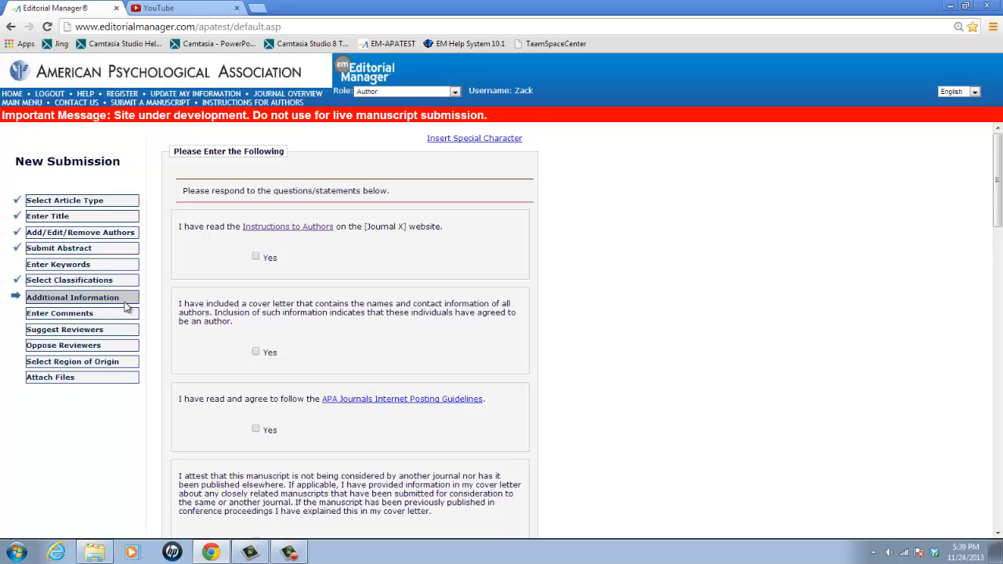
{"action": "scroll", "coordinate": [154, 308], "scroll_direction": "down", "scroll_amount": 1}
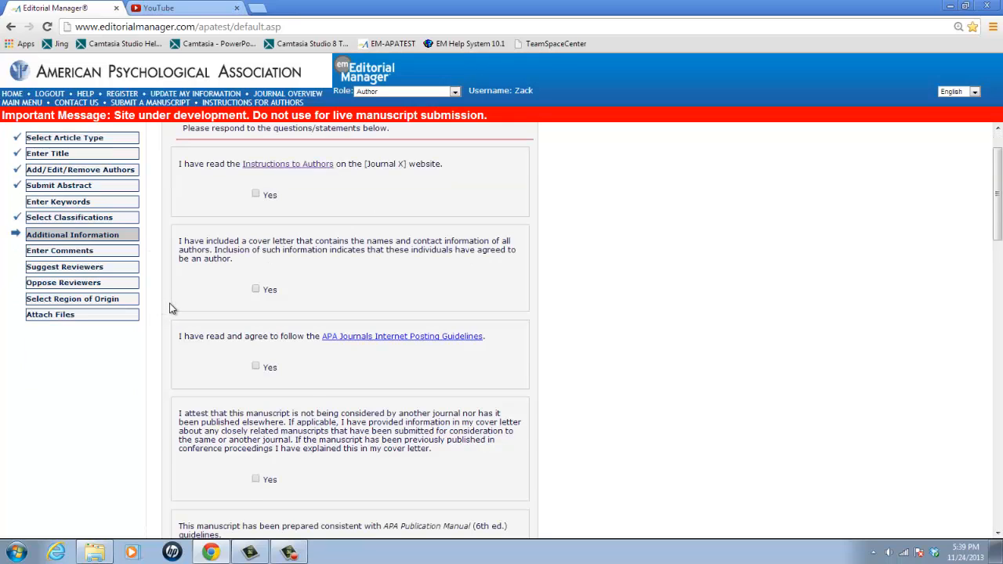
{"action": "scroll", "coordinate": [171, 308], "scroll_direction": "down", "scroll_amount": 1}
{"action": "scroll", "coordinate": [171, 308], "scroll_direction": "down", "scroll_amount": 1}
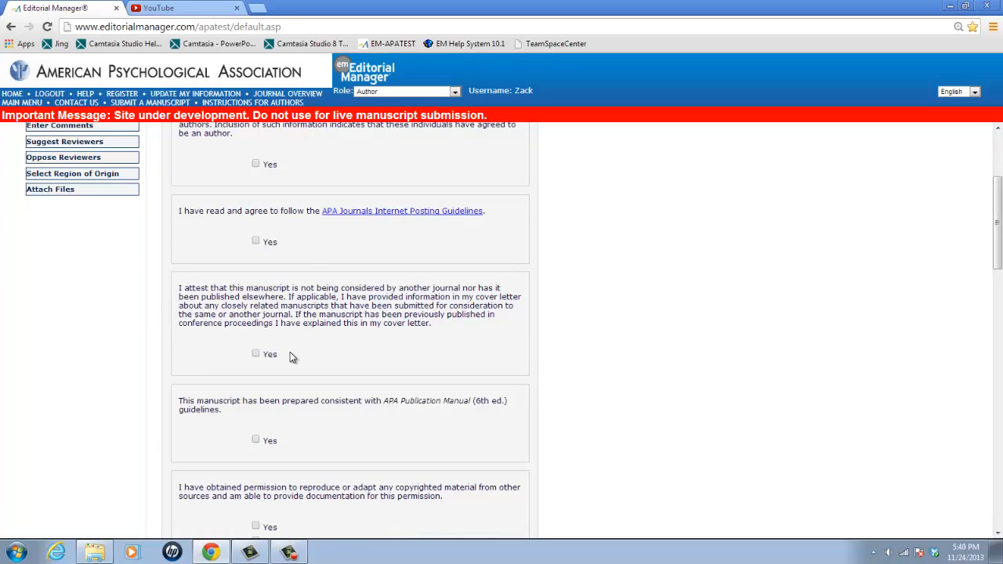
{"action": "scroll", "coordinate": [290, 354], "scroll_direction": "down", "scroll_amount": 1}
{"action": "scroll", "coordinate": [290, 357], "scroll_direction": "down", "scroll_amount": 9}
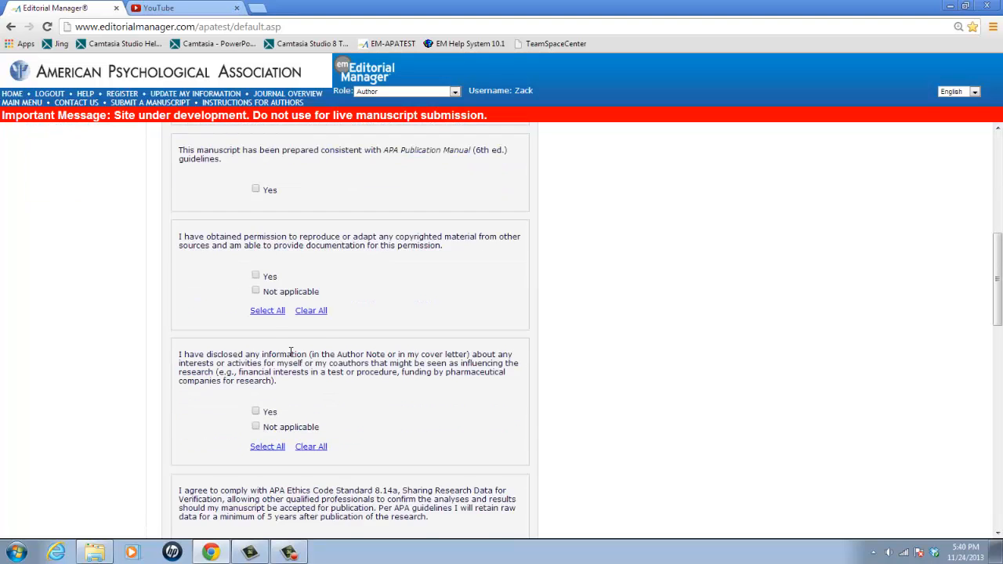
{"action": "scroll", "coordinate": [290, 356], "scroll_direction": "down", "scroll_amount": 4}
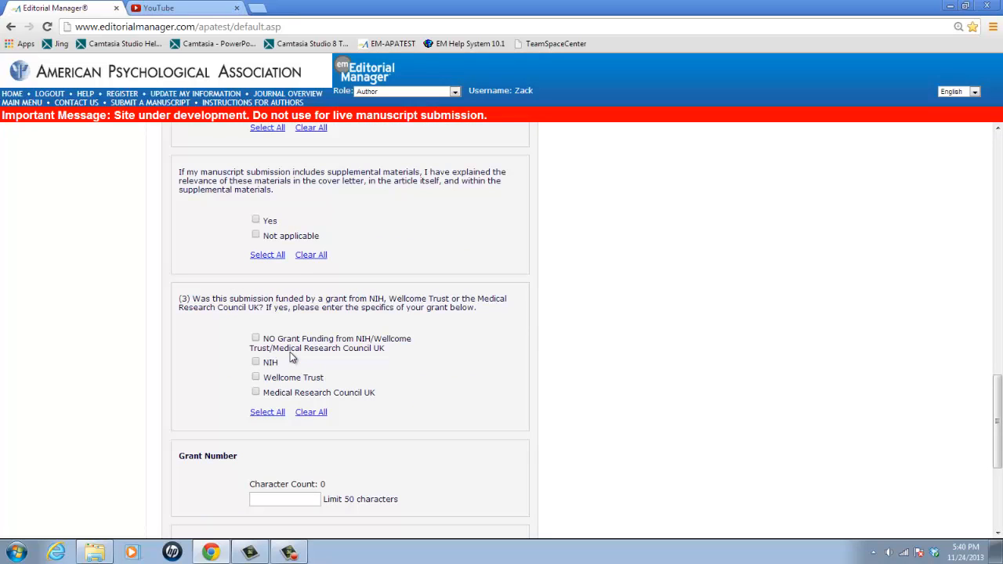
{"action": "left_click_drag", "start_coordinate": [1000, 409], "coordinate": [1001, 409]}
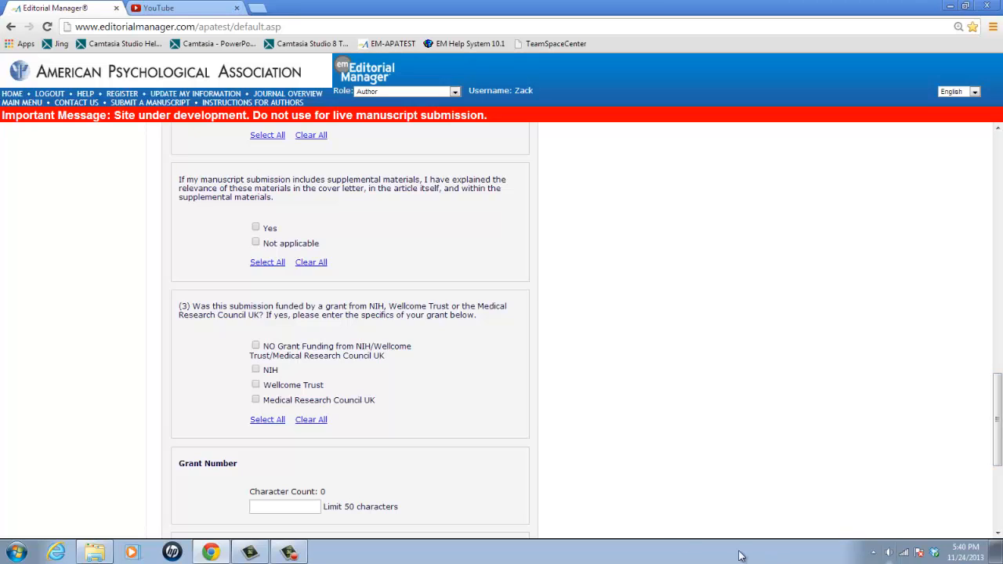
{"action": "left_click", "coordinate": [256, 346]}
{"action": "scroll", "coordinate": [367, 377], "scroll_direction": "down", "scroll_amount": 3}
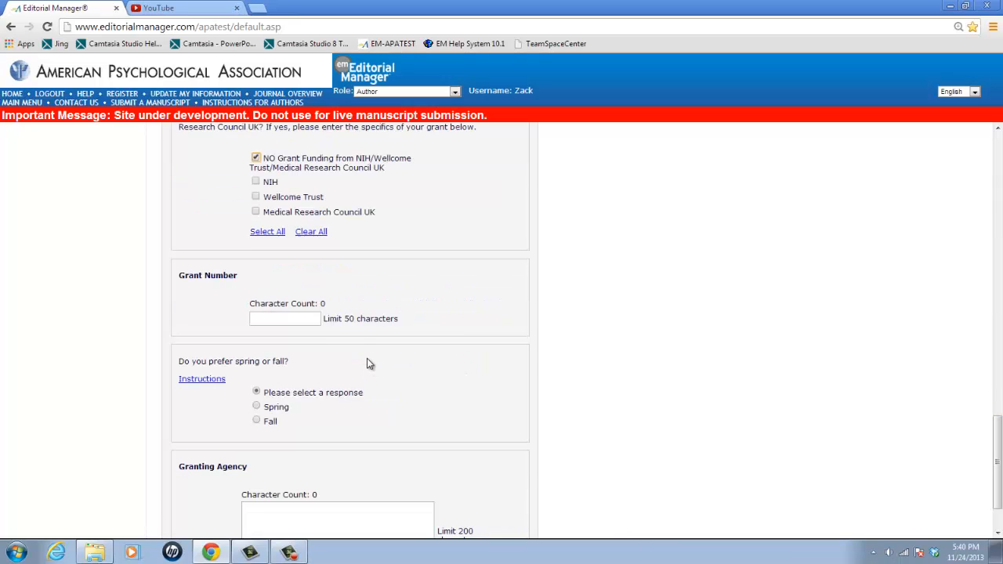
{"action": "left_click", "coordinate": [374, 517]}
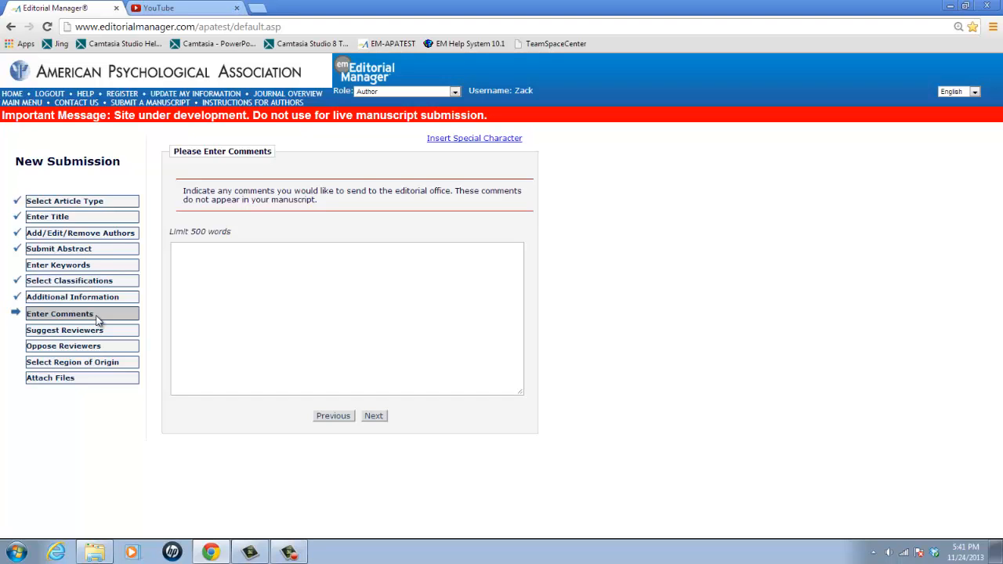
Skip the comments, look at the Oppose Reviewers form, and return to the Suggest Reviewers form
{"action": "left_click", "coordinate": [374, 416]}
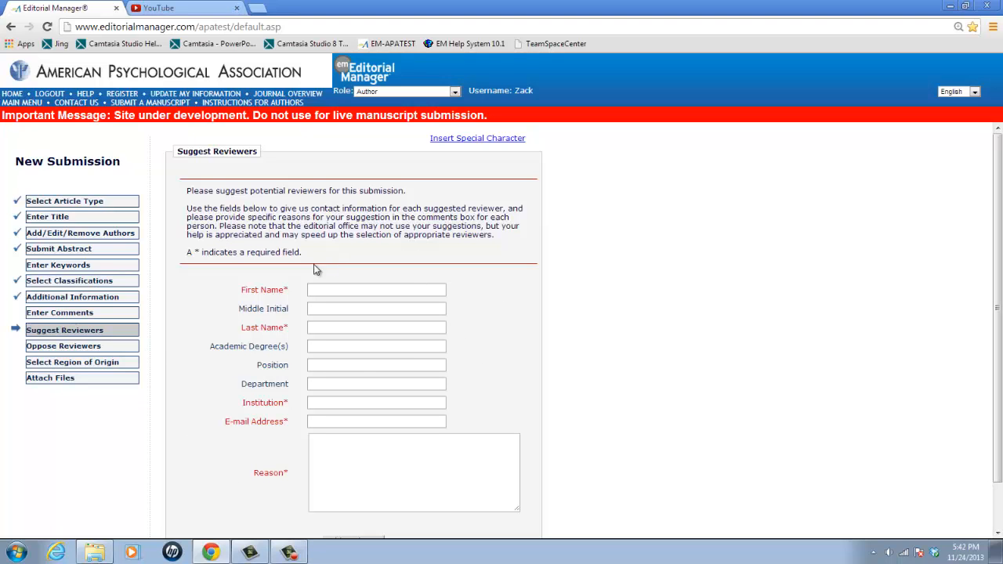
{"action": "left_click", "coordinate": [156, 346]}
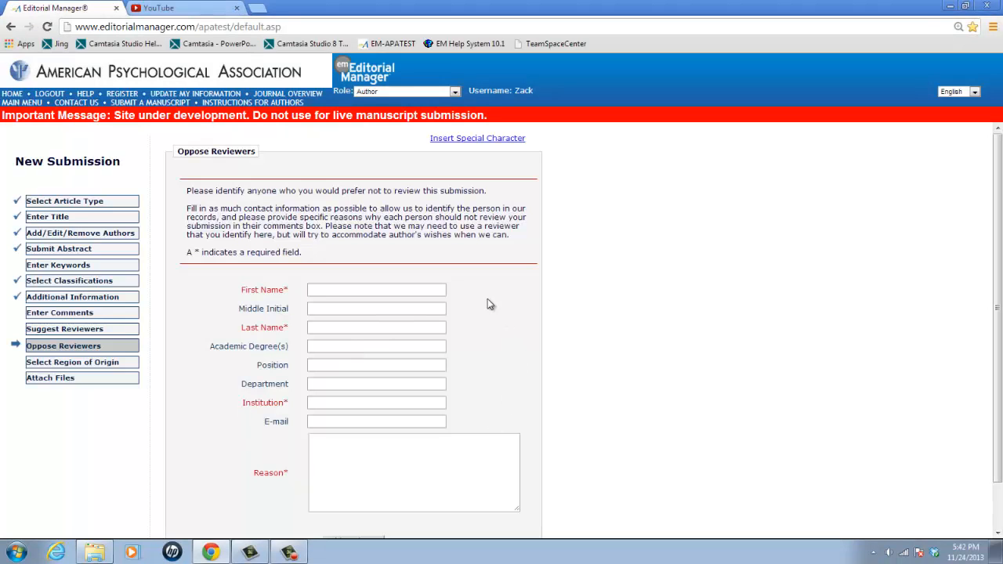
{"action": "left_click", "coordinate": [126, 333]}
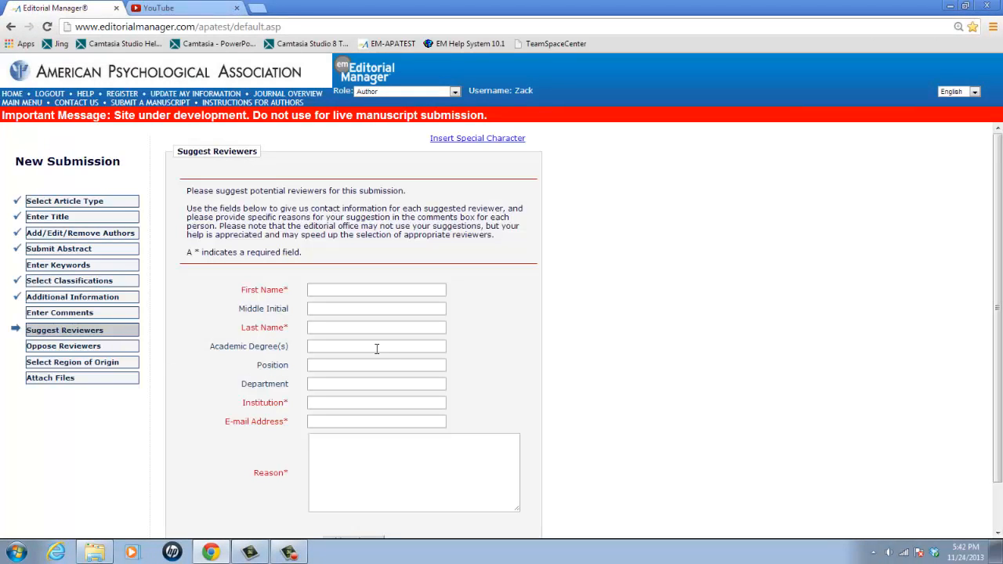
Fill in the suggested reviewer's first and last name
{"action": "left_click", "coordinate": [395, 291]}
{"action": "type", "text": "Jam"}
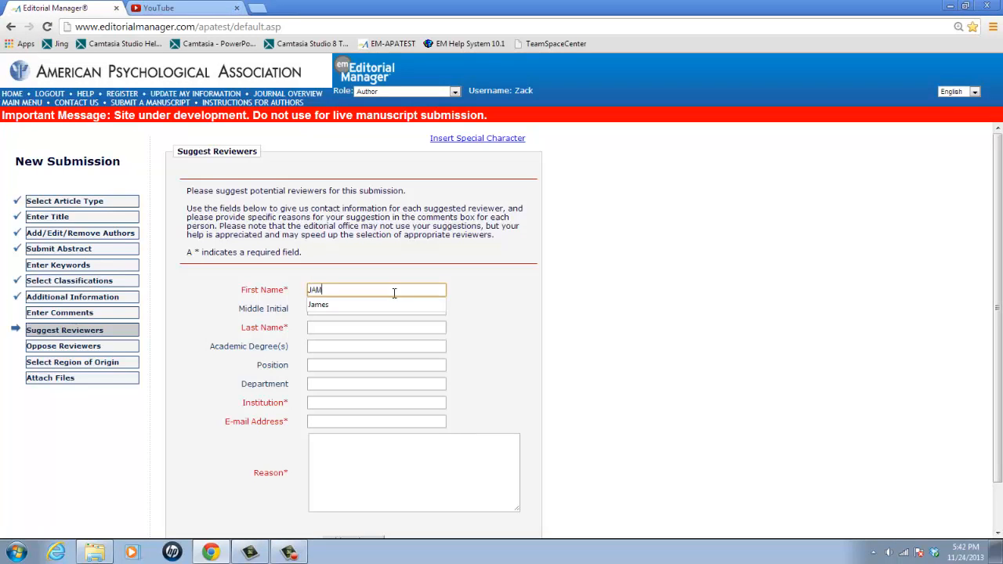
{"action": "key", "text": "BackSpace"}
{"action": "key", "text": "BackSpace"}
{"action": "type", "text": "ames"}
{"action": "key", "text": "Tab"}
{"action": "key", "text": "Tab"}
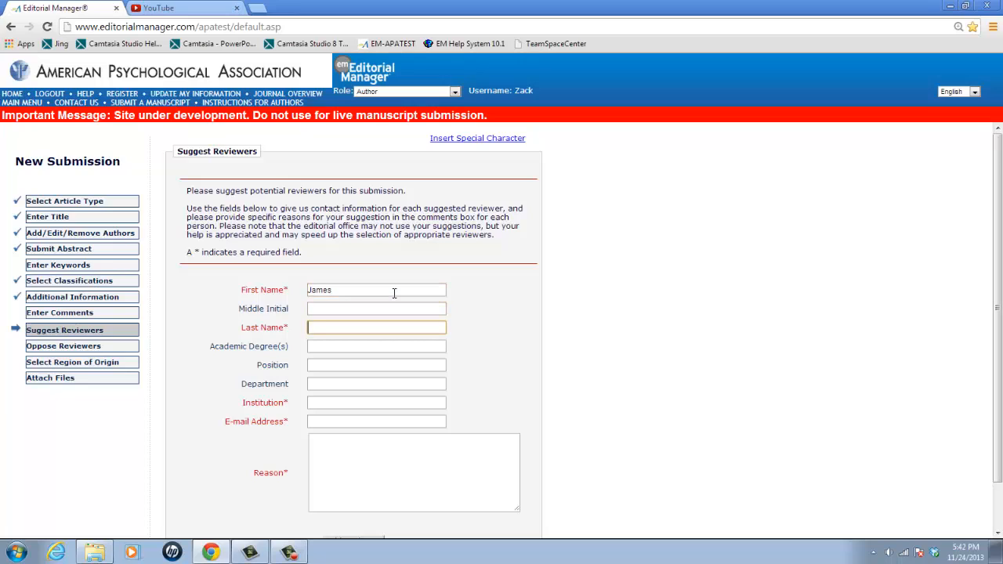
{"action": "type", "text": "Kirk"}
{"action": "key", "text": "Tab"}
{"action": "key", "text": "Tab"}
{"action": "key", "text": "Tab"}
{"action": "key", "text": "Tab"}
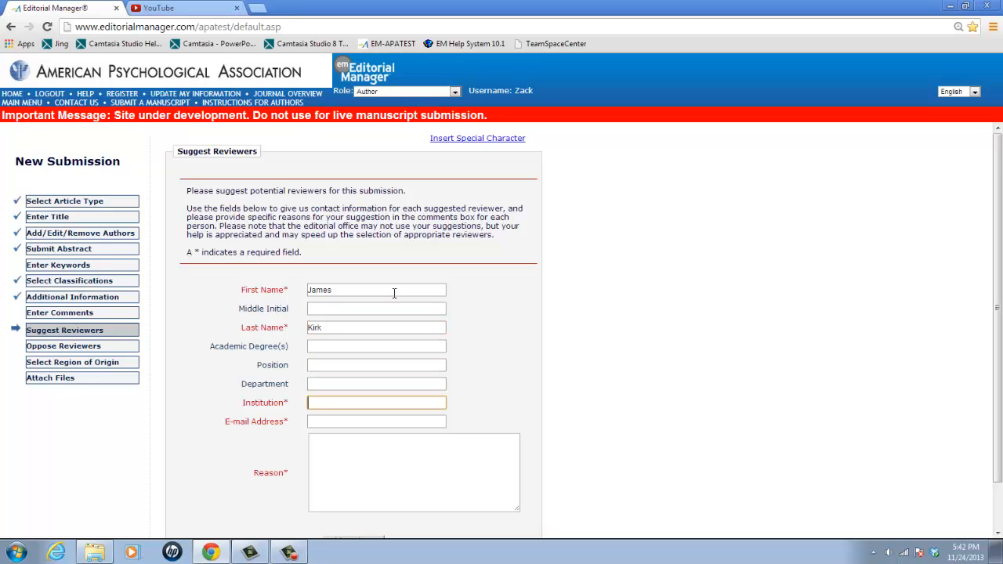
Set the suggested reviewer's institution to Starfleet Academy and fill in the reviewer's e-mail address
{"action": "key", "text": "Tab"}
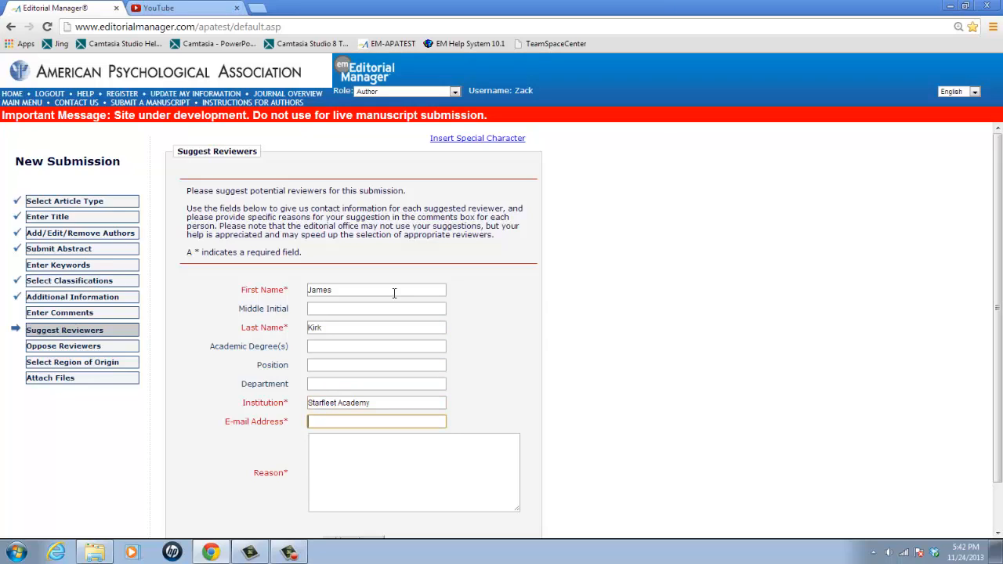
{"action": "key", "text": "BackSpace"}
{"action": "key", "text": "BackSpace"}
{"action": "key", "text": "BackSpace"}
{"action": "key", "text": "BackSpace"}
Give "great leader and starship captain!" as the reason for the suggestion and add the reviewer
{"action": "left_click", "coordinate": [411, 457]}
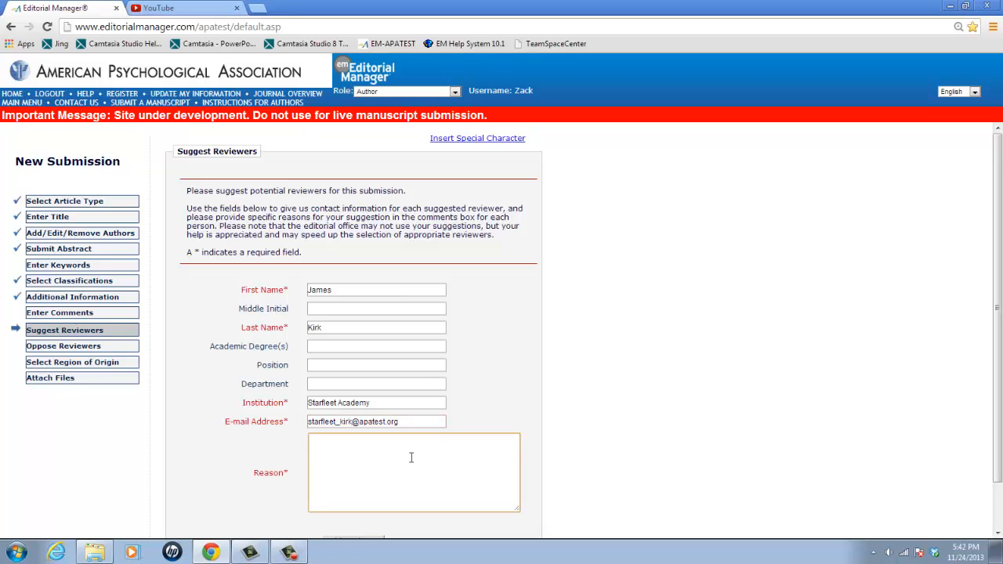
{"action": "type", "text": "great leader and starship captain!"}
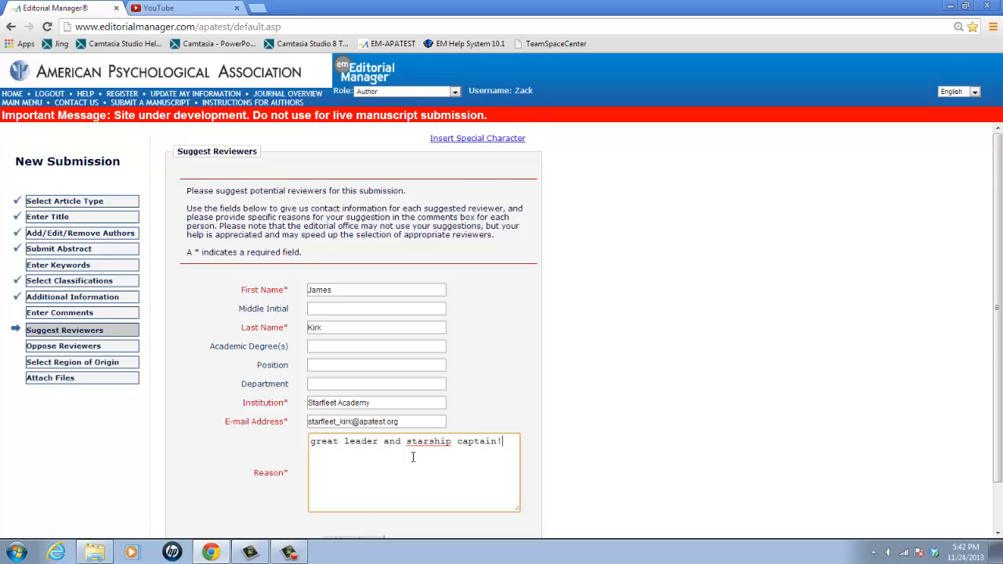
{"action": "scroll", "coordinate": [412, 458], "scroll_direction": "down", "scroll_amount": 1}
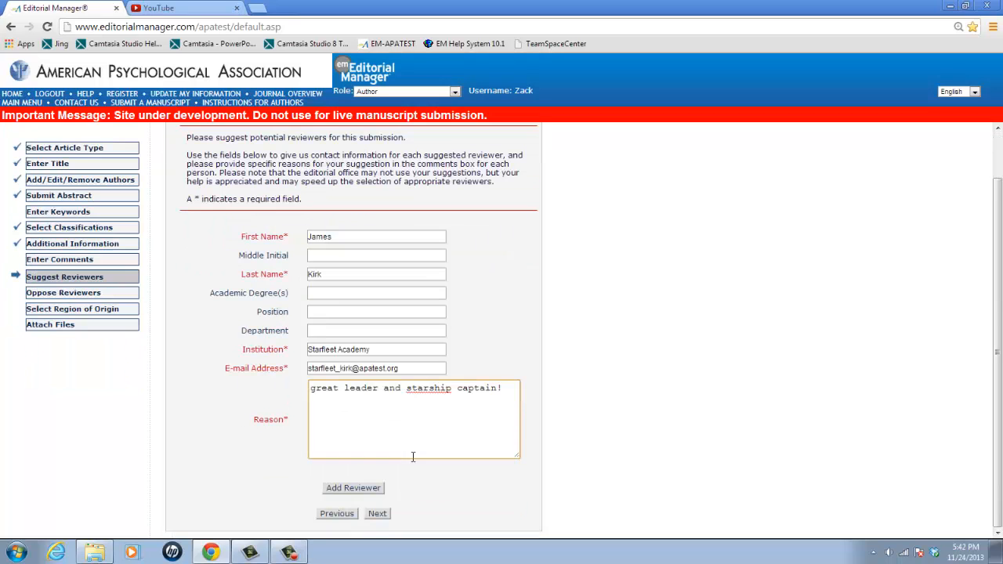
{"action": "left_click", "coordinate": [347, 491]}
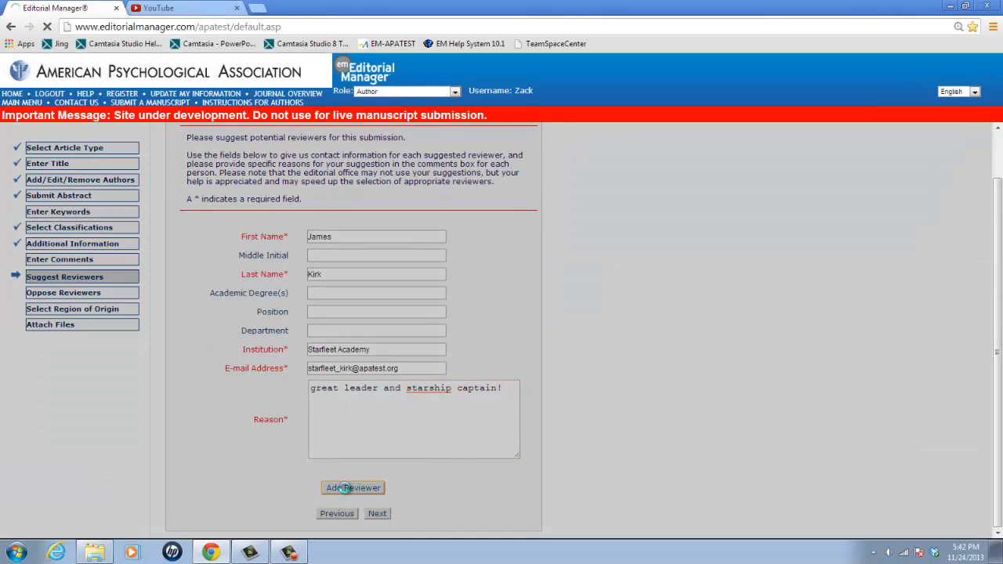
Check the added reviewer and the note about suggestions, and continue past Oppose Reviewers, leaving it blank, to the region of origin section
{"action": "scroll", "coordinate": [347, 483], "scroll_direction": "down", "scroll_amount": 3}
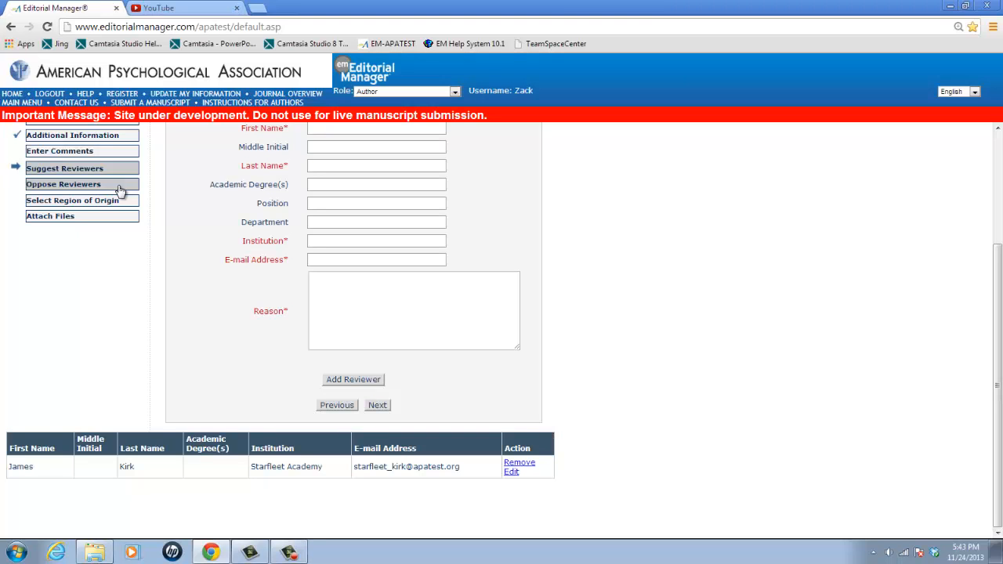
{"action": "scroll", "coordinate": [186, 213], "scroll_direction": "up", "scroll_amount": 3}
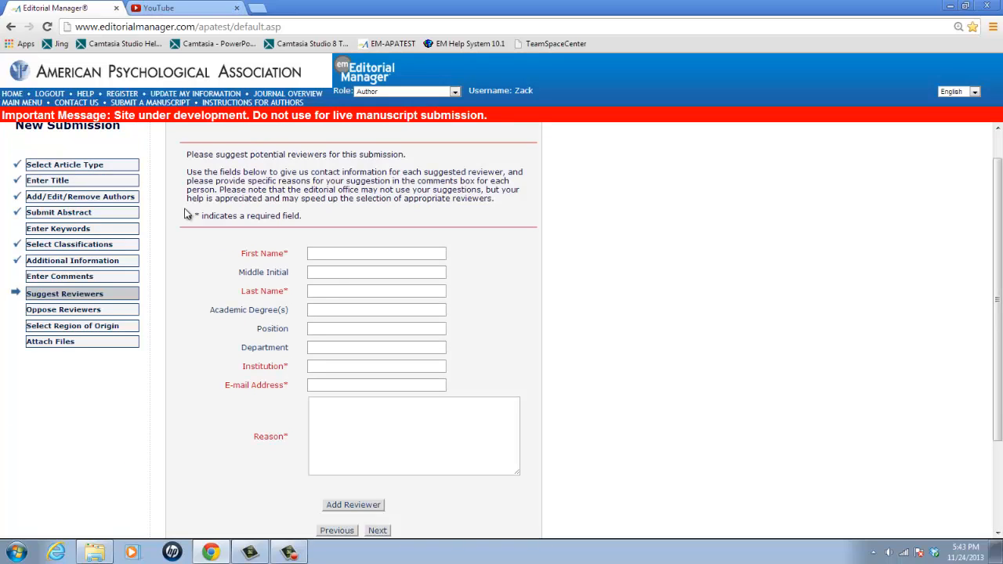
{"action": "left_click_drag", "start_coordinate": [231, 189], "coordinate": [491, 190]}
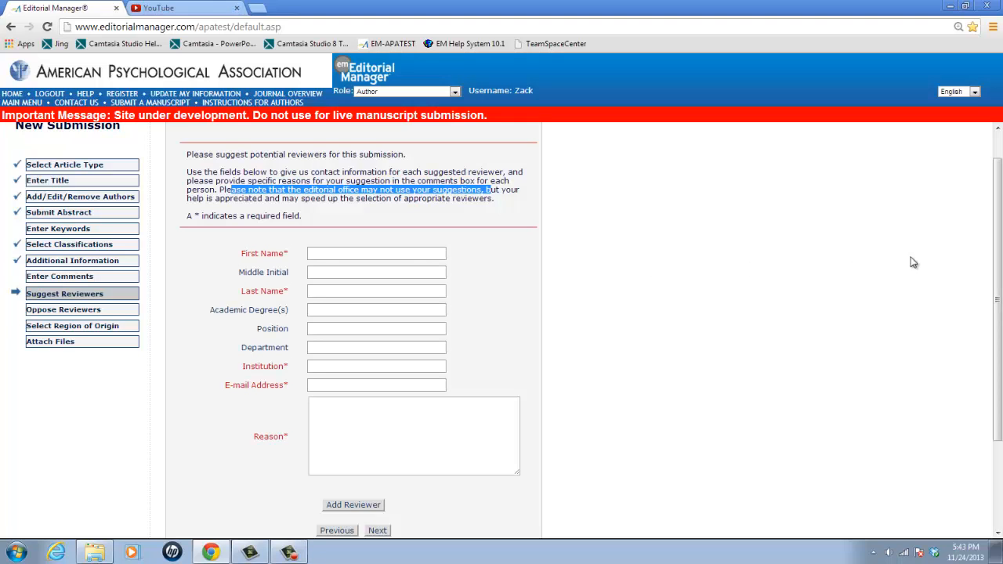
{"action": "left_click_drag", "start_coordinate": [999, 258], "coordinate": [1001, 337]}
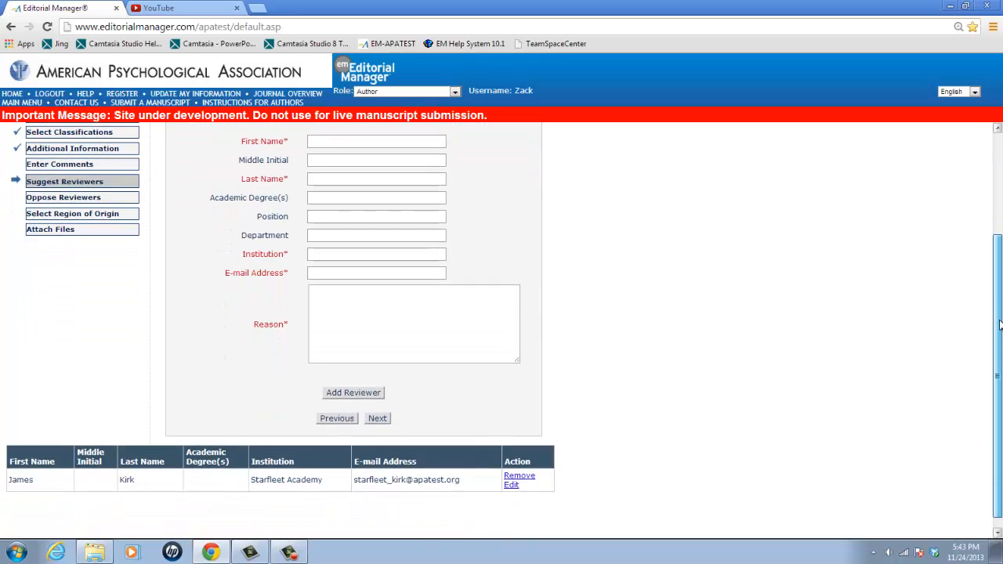
{"action": "left_click", "coordinate": [378, 420]}
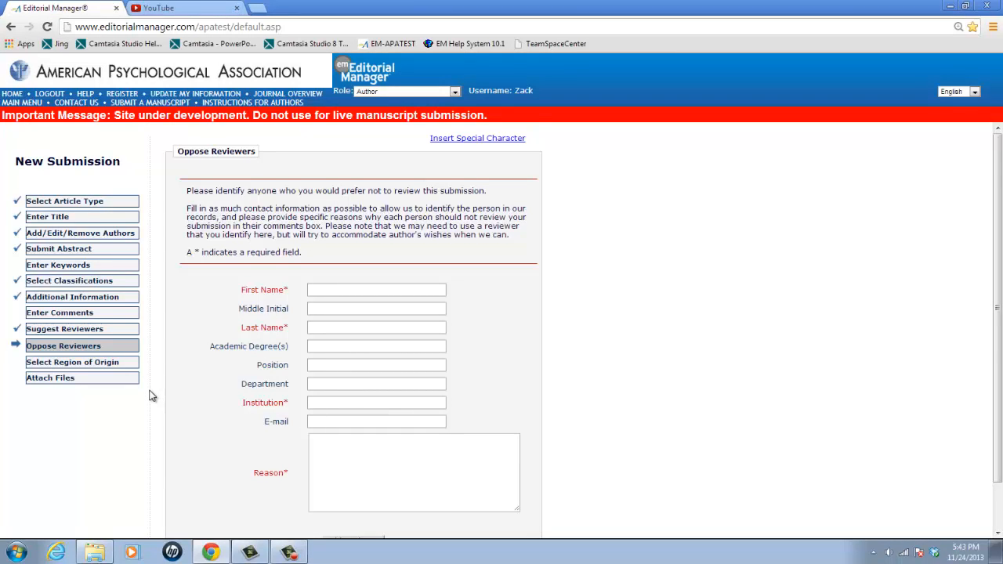
{"action": "scroll", "coordinate": [152, 396], "scroll_direction": "down", "scroll_amount": 1}
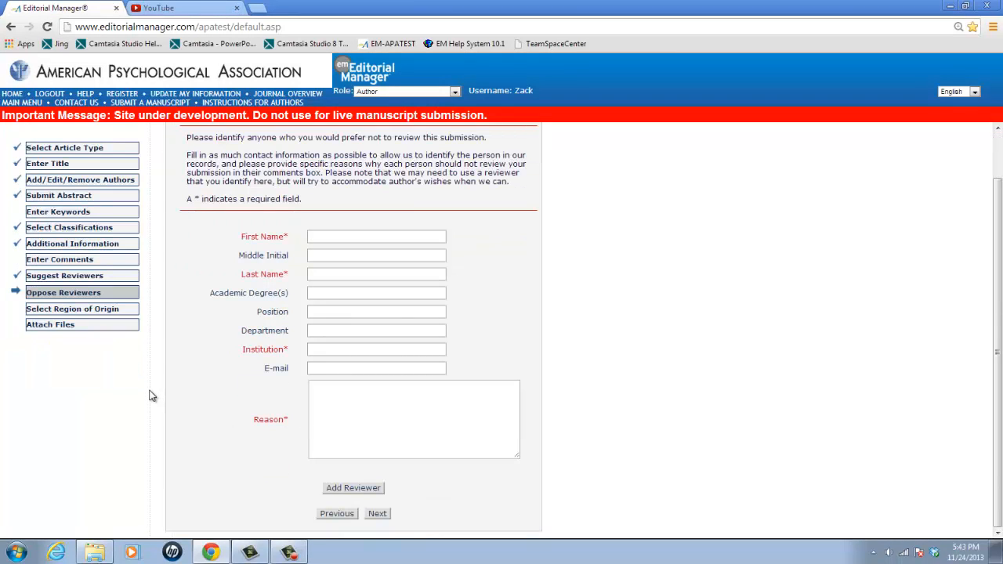
{"action": "left_click", "coordinate": [378, 515]}
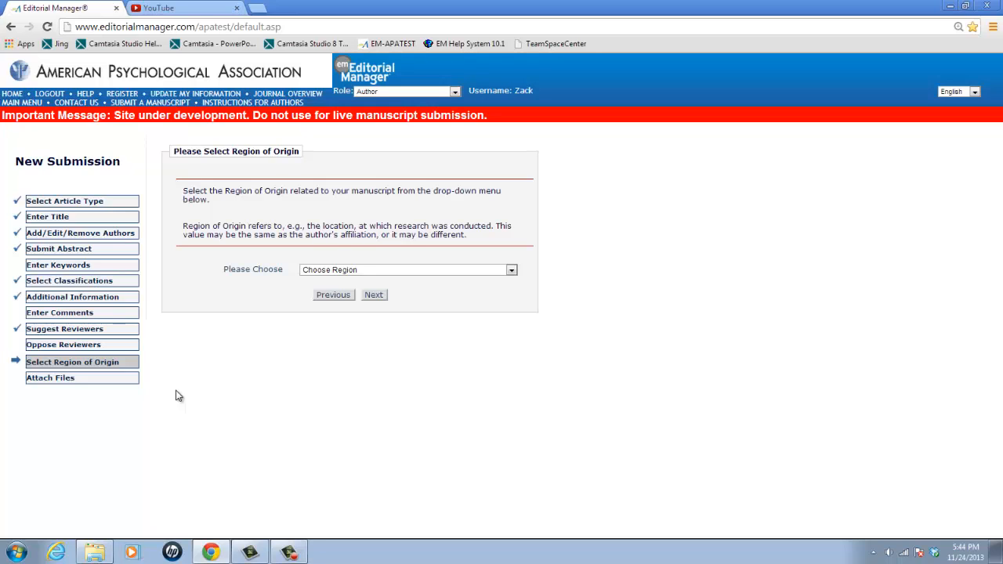
Set the region of origin to UNITED STATES and continue to the file attachment section
{"action": "left_click", "coordinate": [385, 270]}
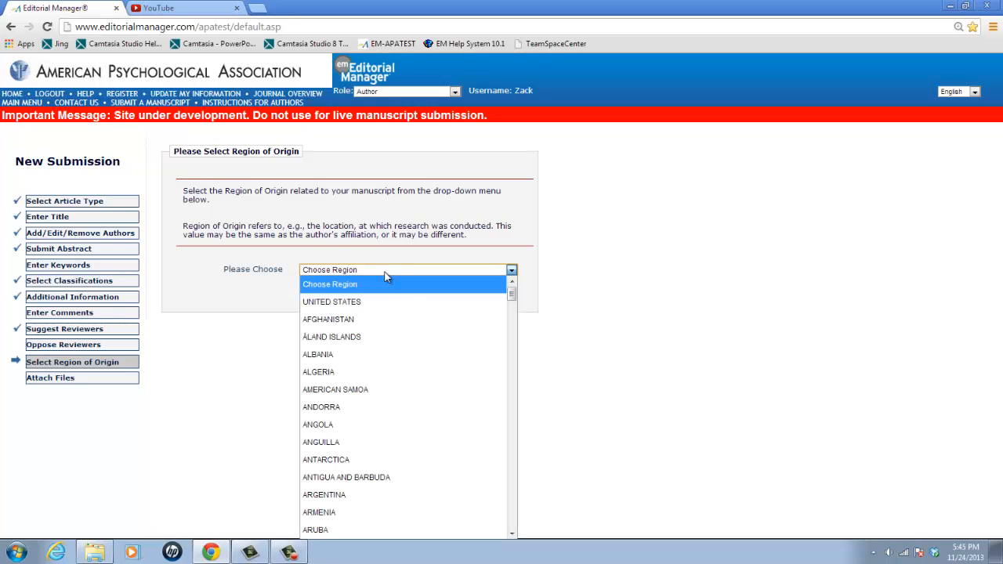
{"action": "left_click", "coordinate": [377, 303]}
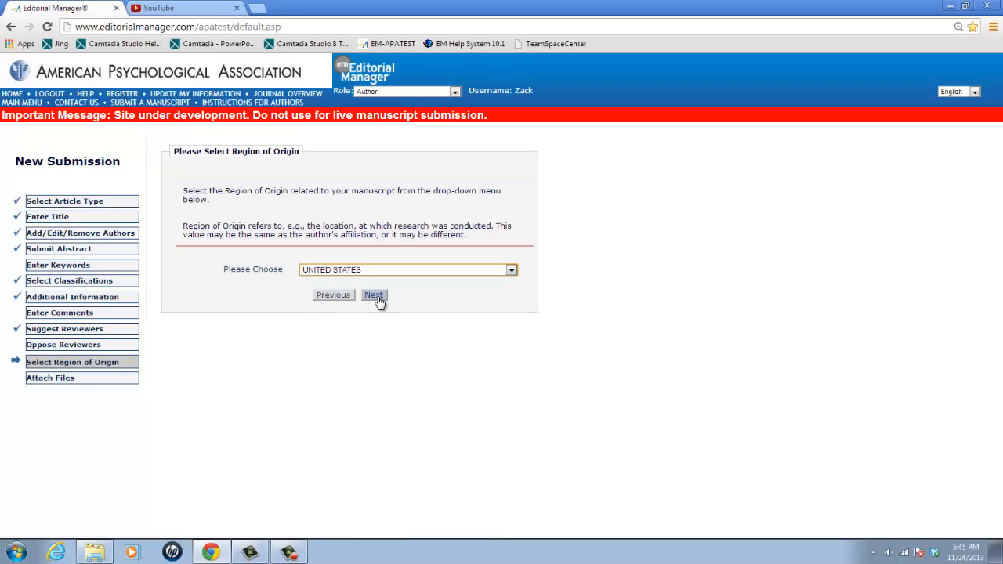
{"action": "left_click", "coordinate": [377, 300]}
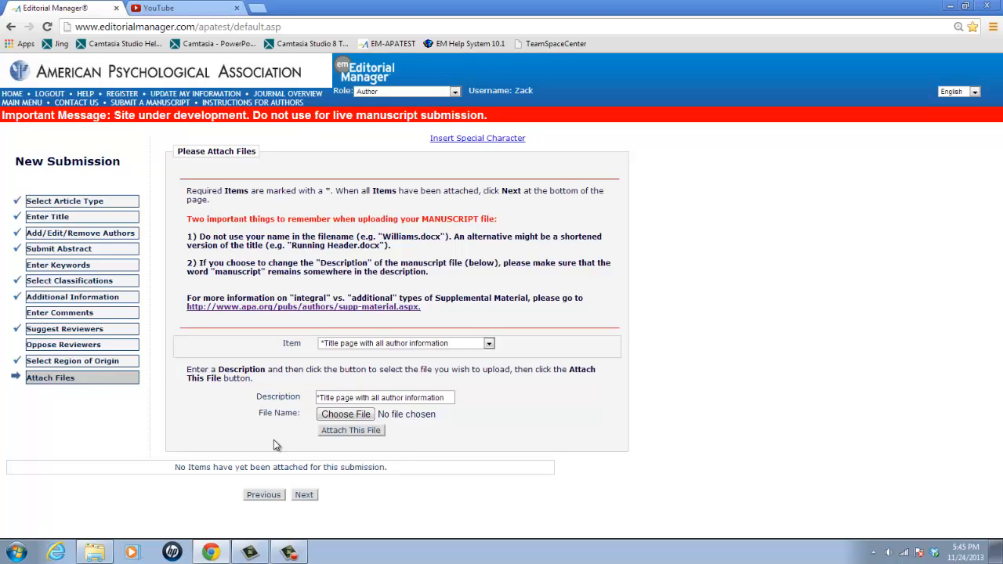
Attach Sample Title Page.docx as the item "Title page with all author information", keeping the default description
{"action": "left_click", "coordinate": [413, 345]}
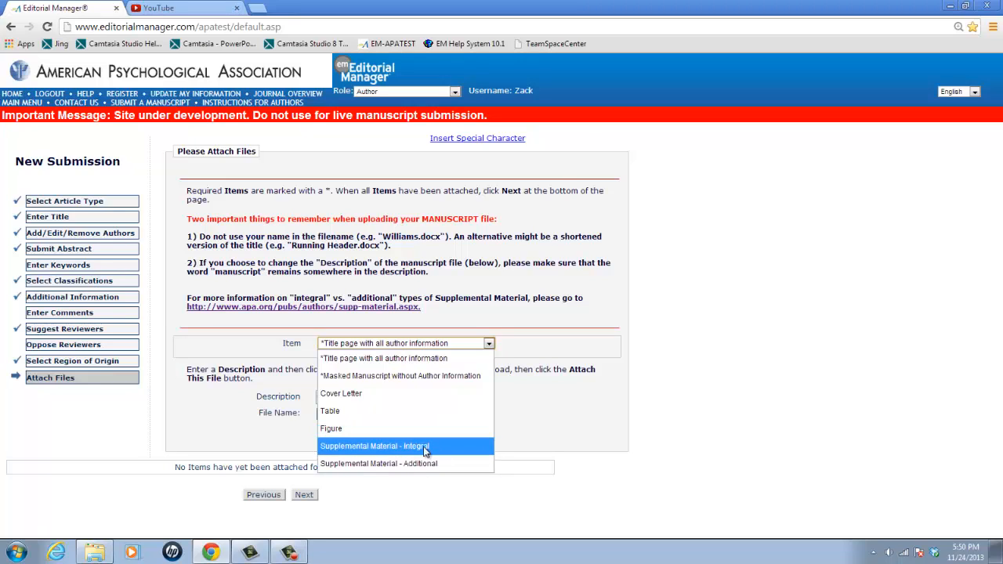
{"action": "left_click", "coordinate": [366, 359]}
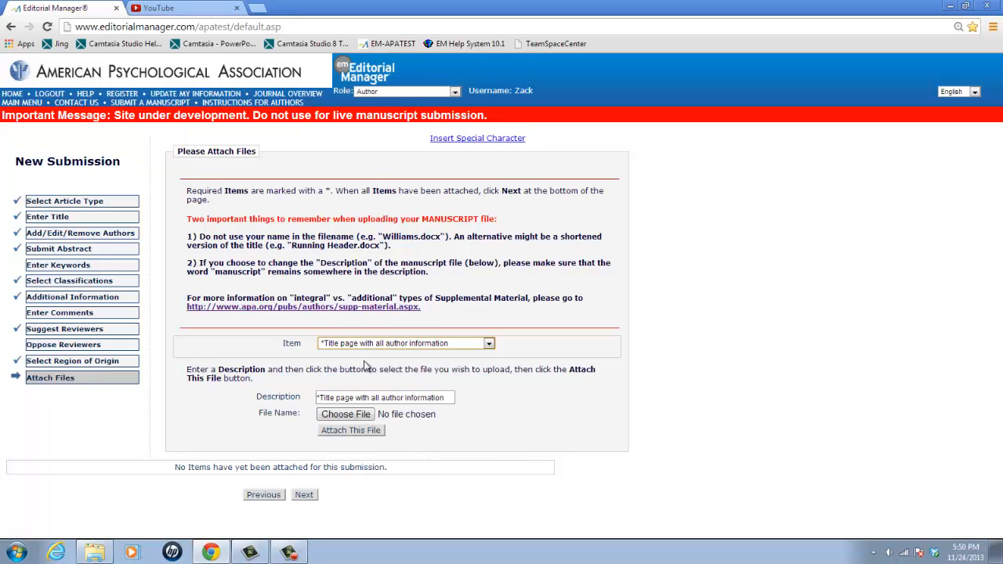
{"action": "left_click", "coordinate": [357, 416]}
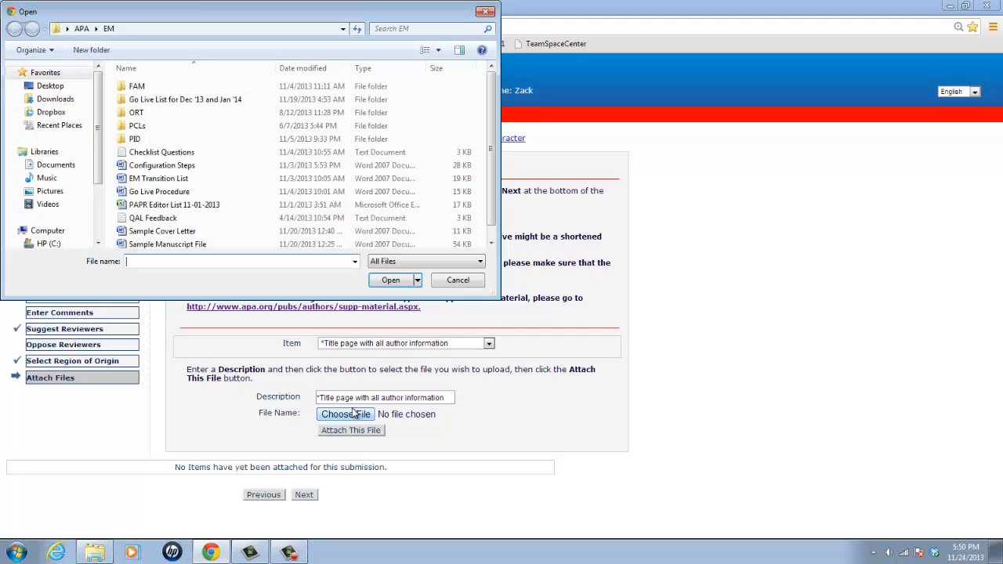
{"action": "left_click", "coordinate": [225, 234]}
{"action": "scroll", "coordinate": [225, 237], "scroll_direction": "down", "scroll_amount": 1}
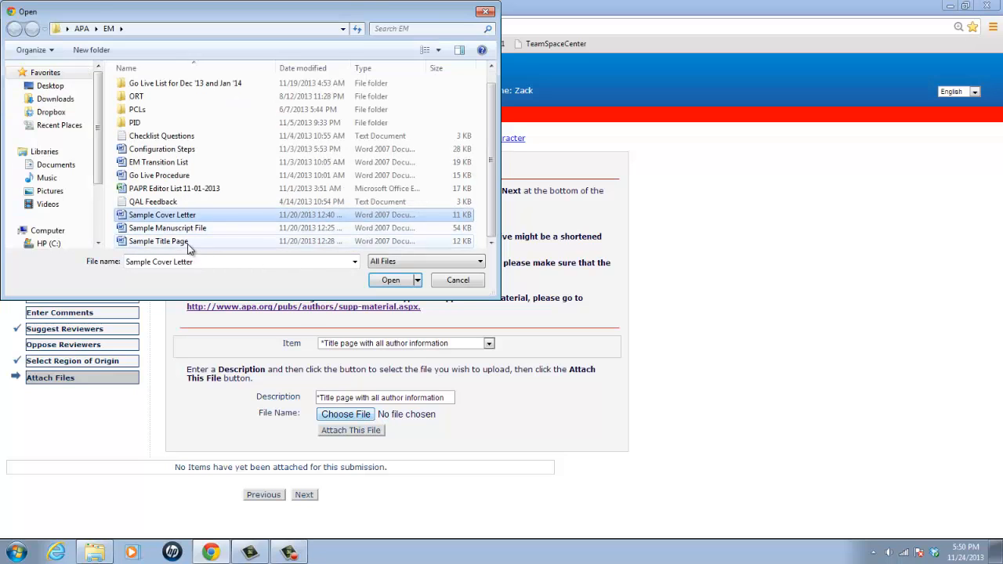
{"action": "left_click", "coordinate": [193, 242]}
{"action": "left_click", "coordinate": [396, 282]}
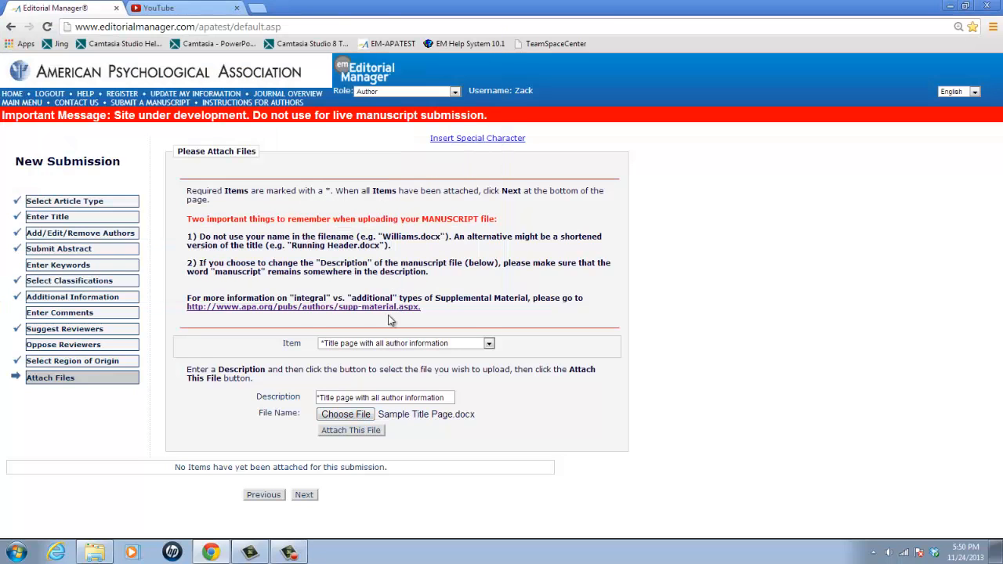
{"action": "left_click", "coordinate": [375, 431]}
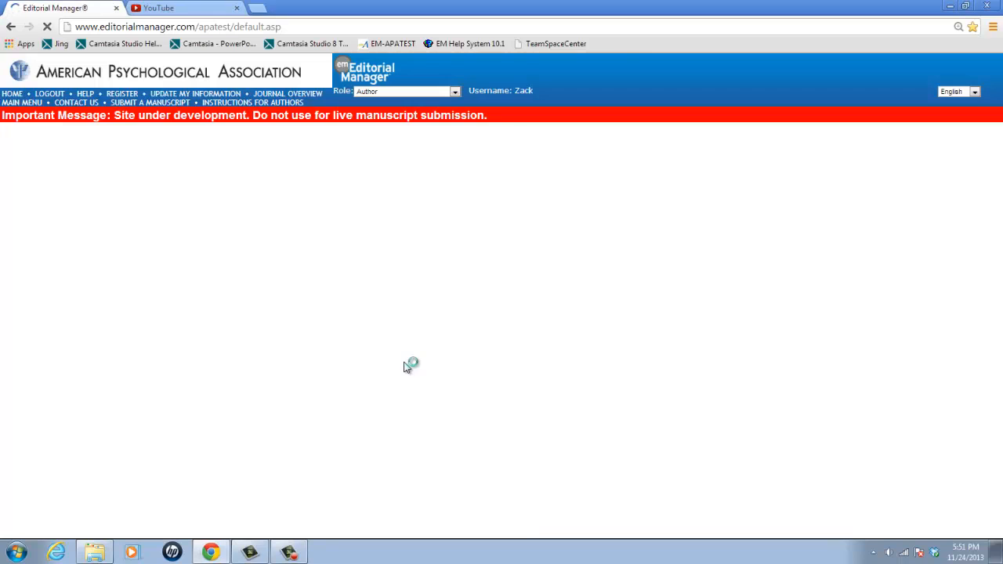
Change the descriptions of the two attached figure files to Figure1 and Figure2
{"action": "scroll", "coordinate": [401, 366], "scroll_direction": "down", "scroll_amount": 3}
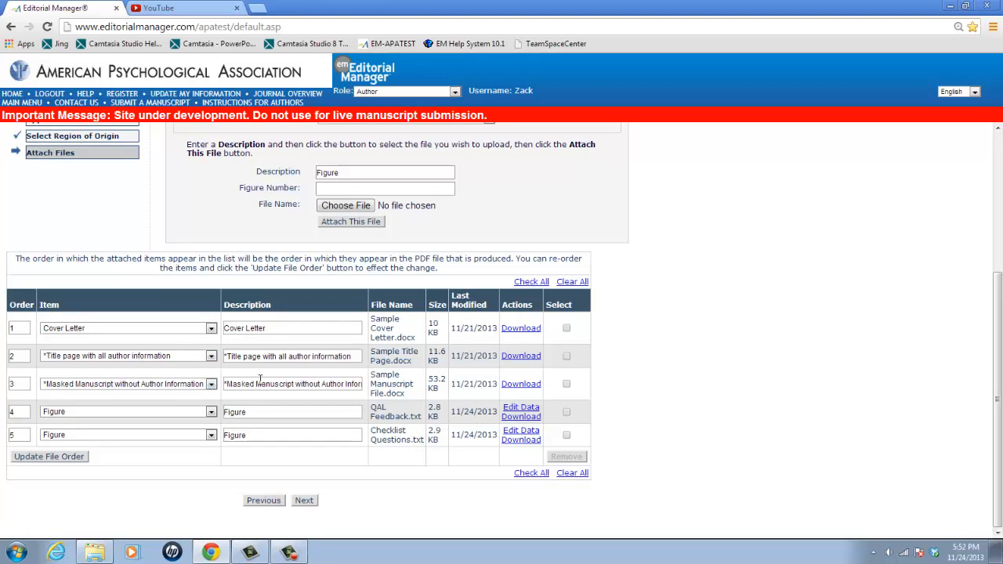
{"action": "left_click", "coordinate": [269, 414]}
{"action": "type", "text": "1"}
{"action": "left_click", "coordinate": [265, 433]}
{"action": "type", "text": "2"}
Check the available item types for attachments, leaving Figure selected
{"action": "left_click_drag", "start_coordinate": [997, 282], "coordinate": [998, 248]}
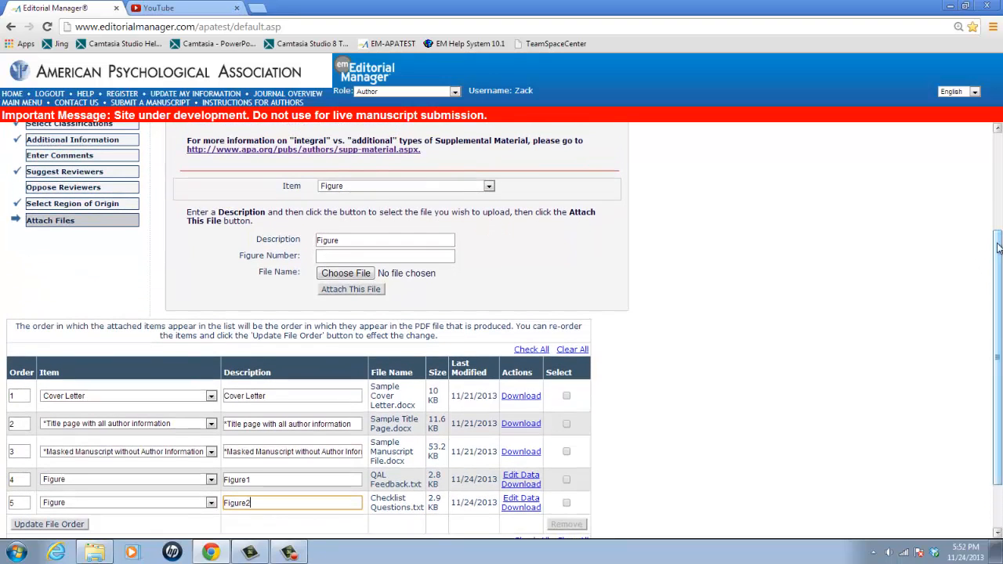
{"action": "left_click", "coordinate": [489, 186]}
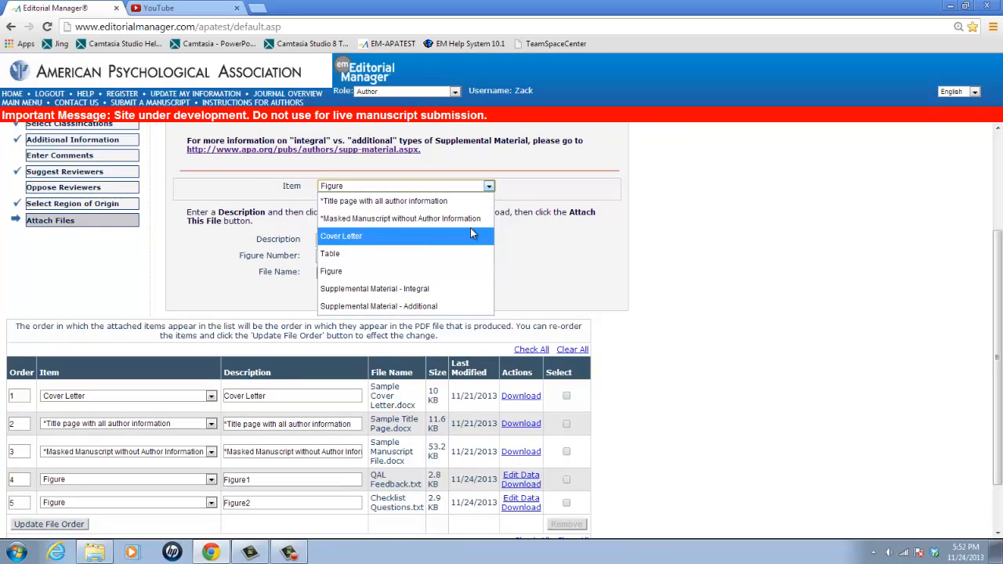
{"action": "left_click", "coordinate": [516, 239]}
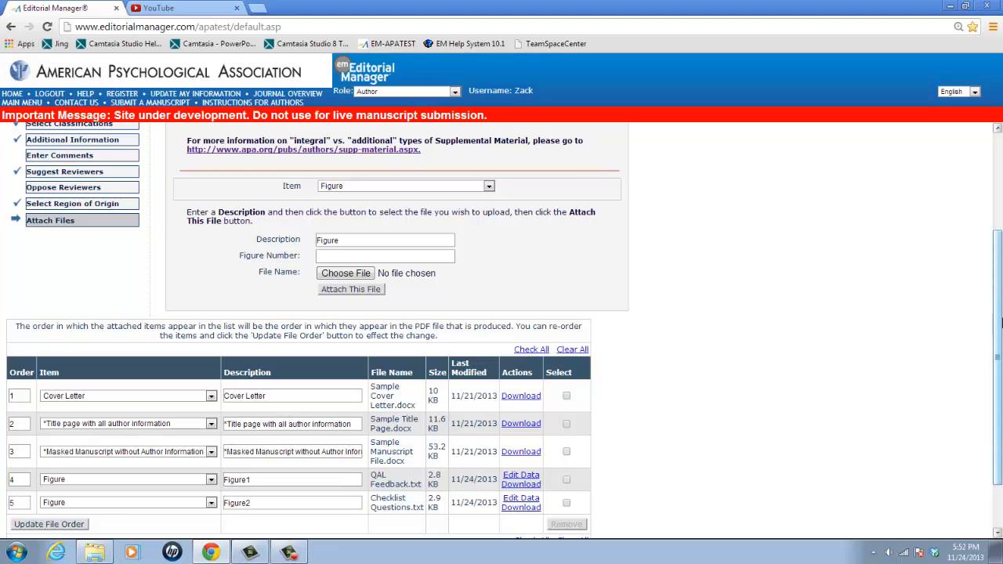
Continue past the attached files, their order and the item summary, and build the PDF for approval
{"action": "left_click_drag", "start_coordinate": [1001, 320], "coordinate": [998, 378]}
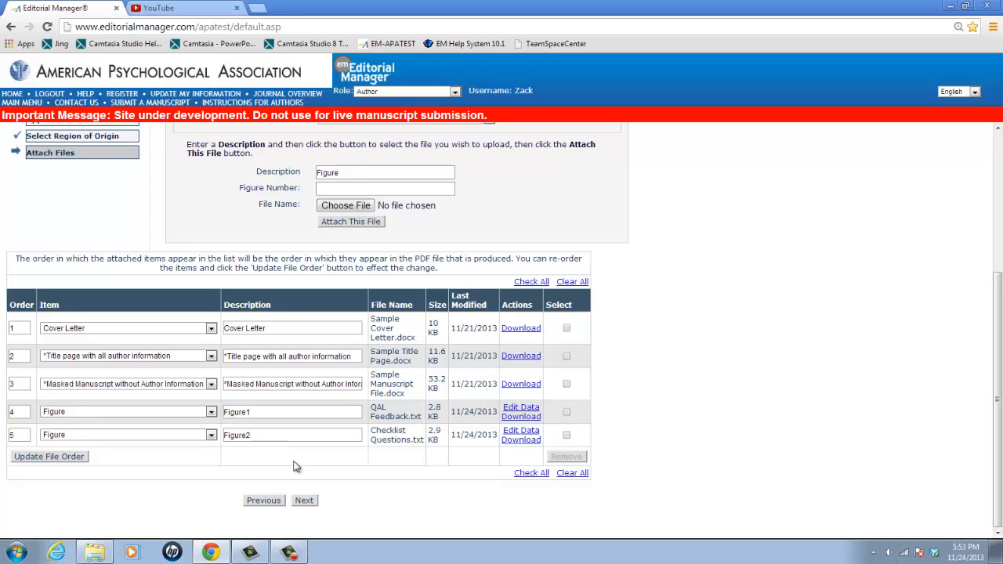
{"action": "left_click", "coordinate": [305, 500]}
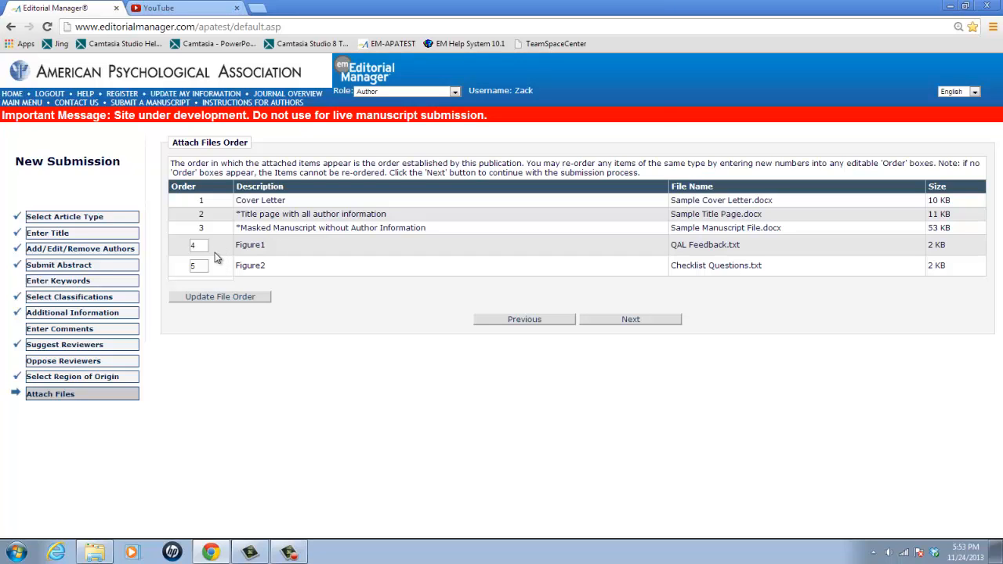
{"action": "left_click", "coordinate": [612, 322]}
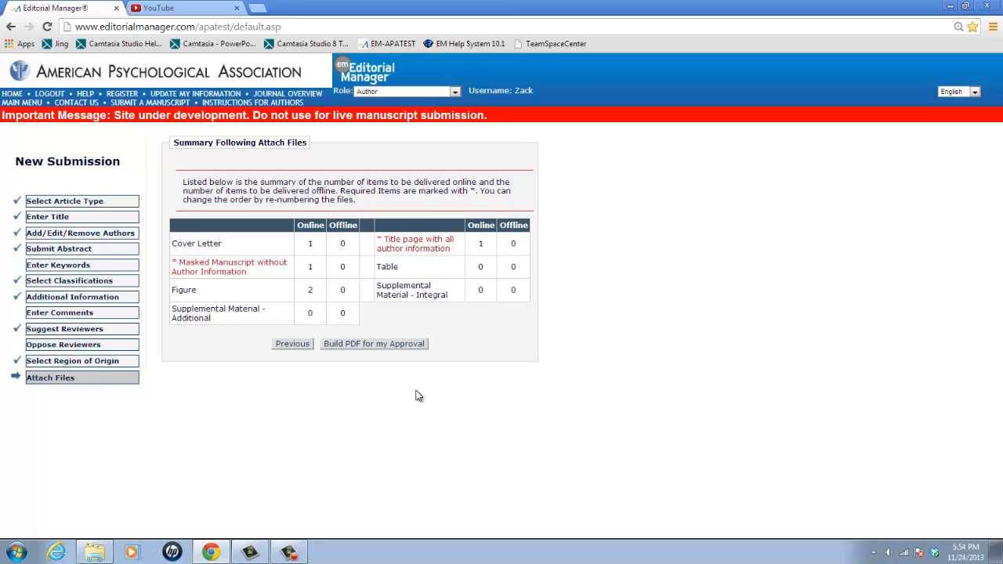
{"action": "left_click", "coordinate": [394, 346]}
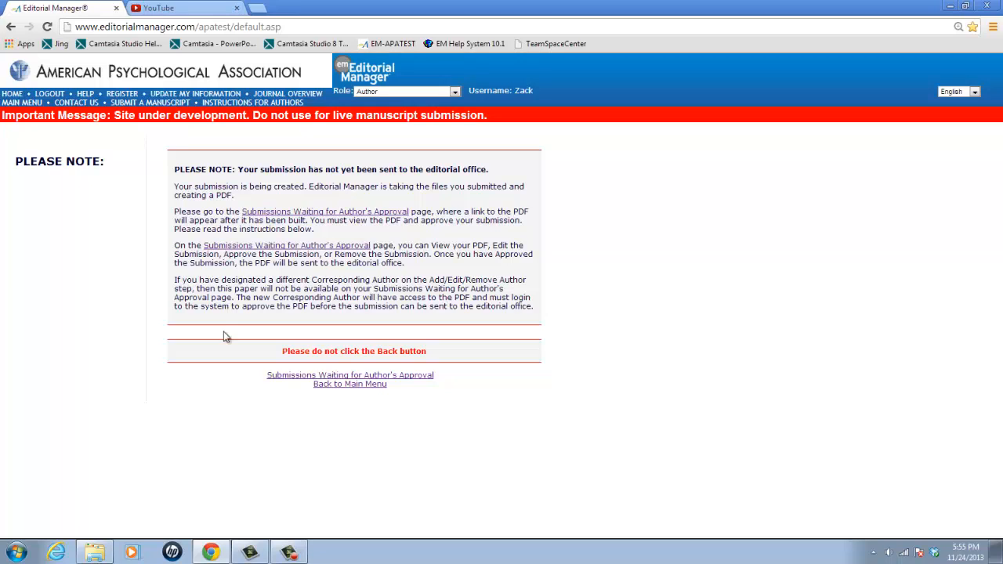
Open the submissions waiting for the author's approval and check the manuscript's current status
{"action": "left_click", "coordinate": [390, 376]}
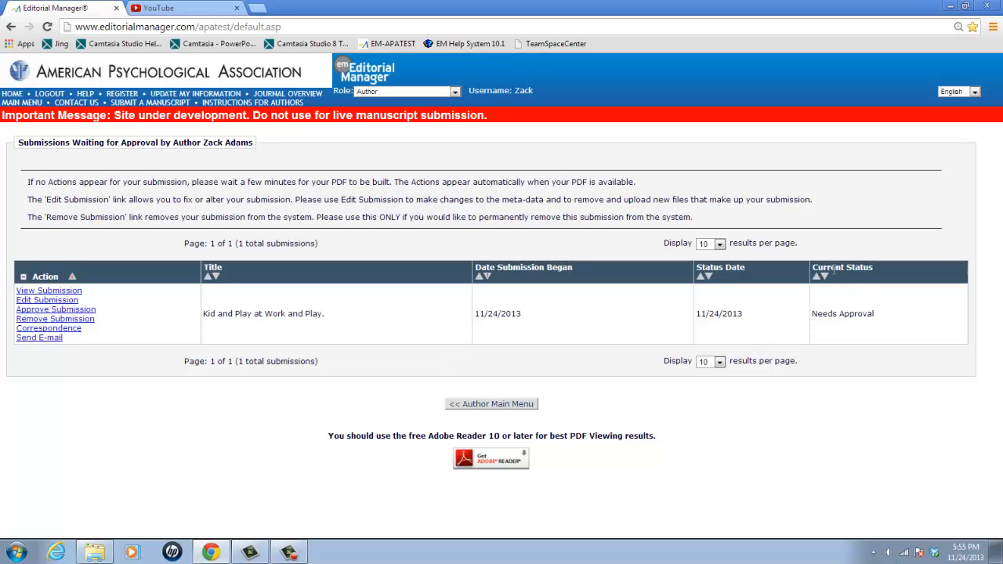
{"action": "left_click_drag", "start_coordinate": [814, 268], "coordinate": [873, 264]}
{"action": "left_click", "coordinate": [834, 316]}
{"action": "left_click_drag", "start_coordinate": [813, 315], "coordinate": [872, 313]}
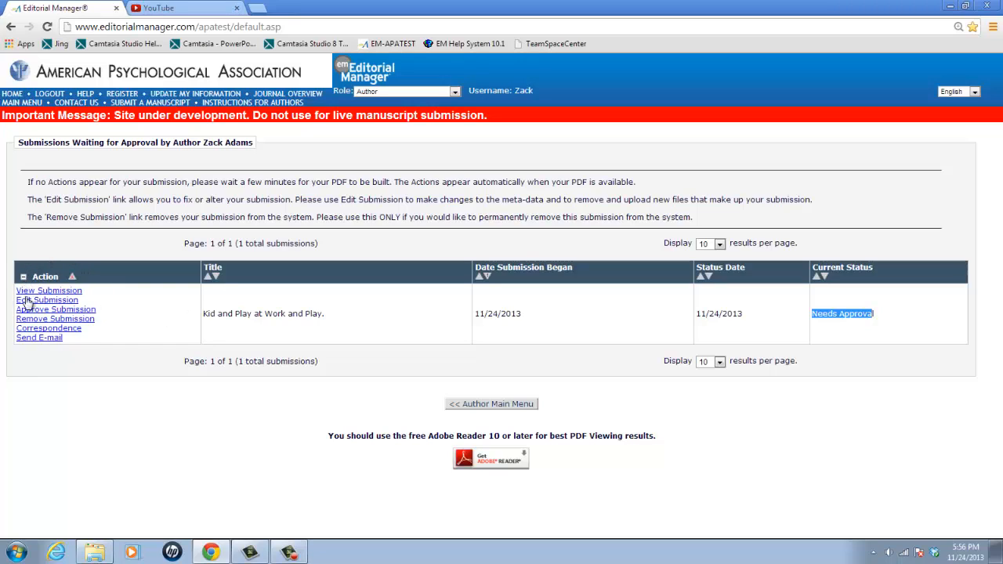
{"action": "left_click", "coordinate": [68, 346]}
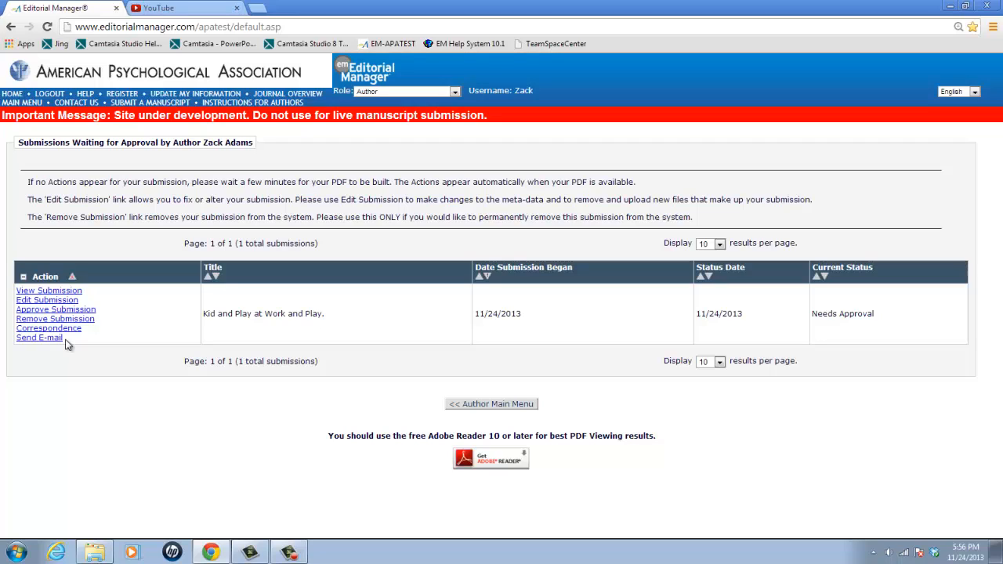
Open the submission's generated PDF in Adobe Reader and review the manuscript details on its first page
{"action": "left_click", "coordinate": [50, 292]}
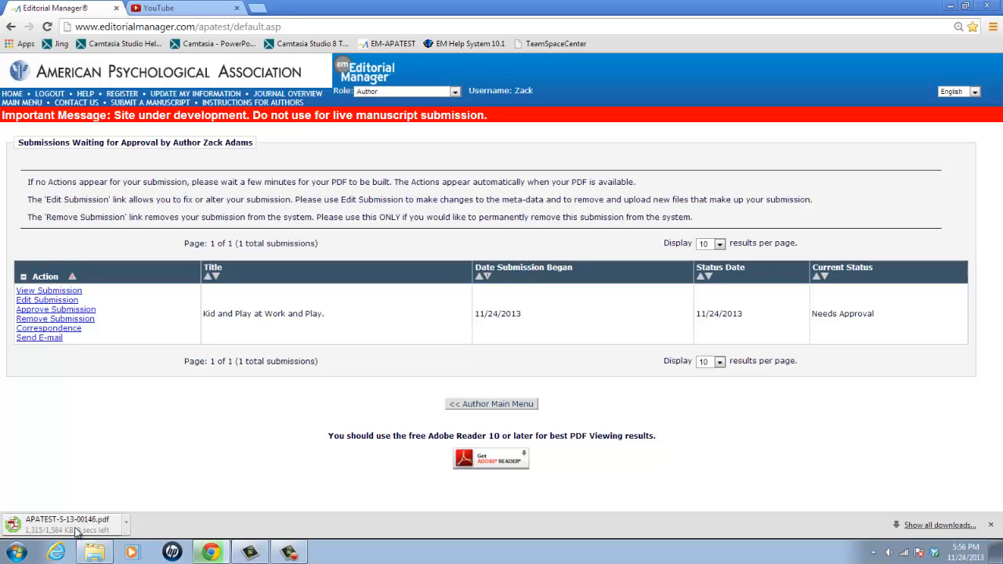
{"action": "left_click", "coordinate": [76, 531]}
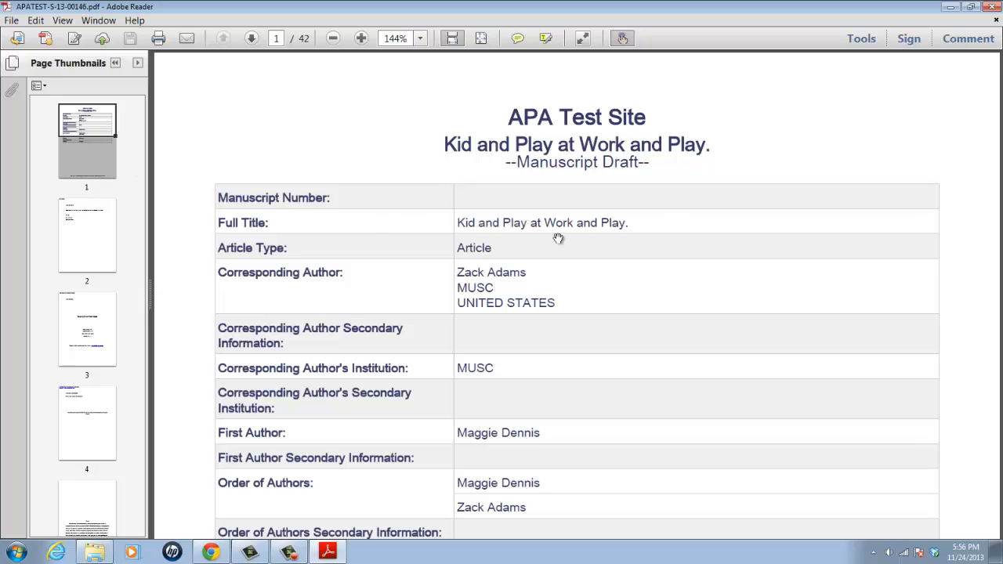
{"action": "scroll", "coordinate": [496, 280], "scroll_direction": "down", "scroll_amount": 3}
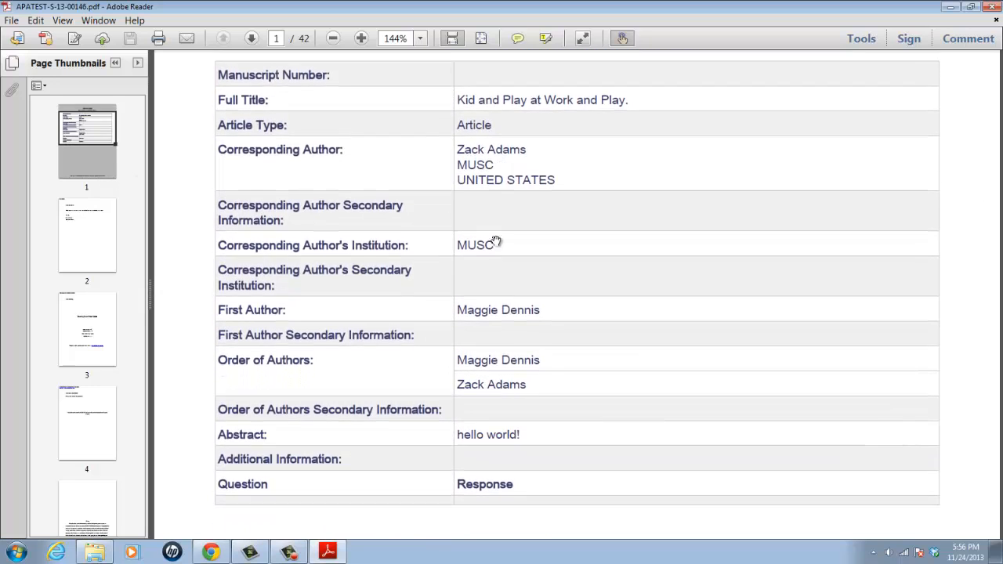
{"action": "scroll", "coordinate": [515, 371], "scroll_direction": "down", "scroll_amount": 2}
{"action": "scroll", "coordinate": [502, 415], "scroll_direction": "up", "scroll_amount": 3}
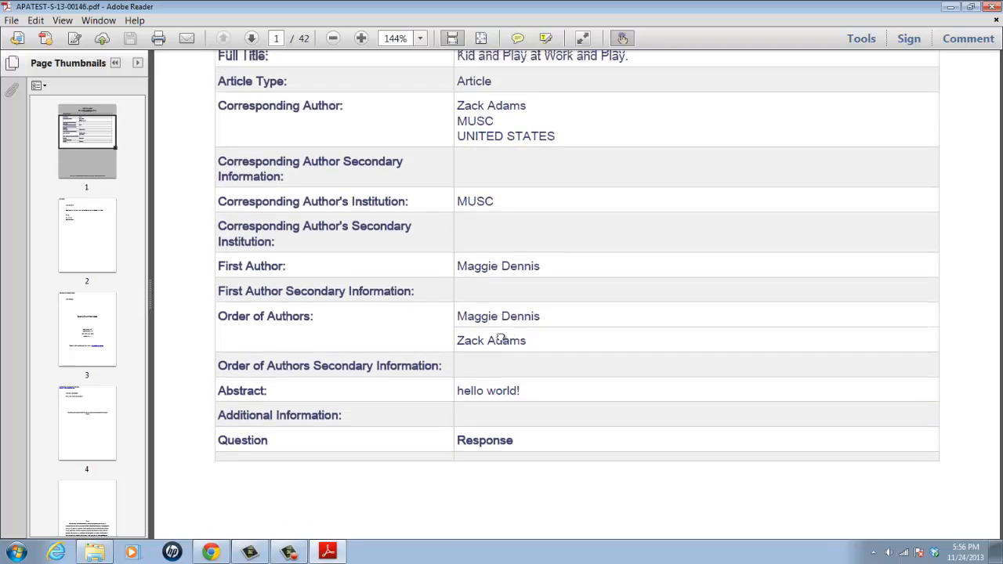
{"action": "scroll", "coordinate": [475, 416], "scroll_direction": "down", "scroll_amount": 6}
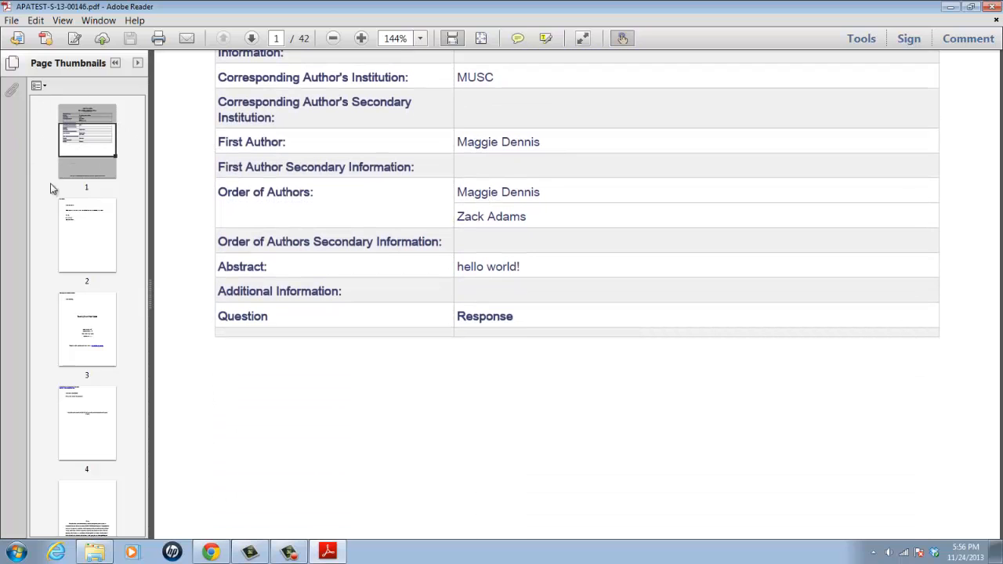
{"action": "left_click_drag", "start_coordinate": [352, 157], "coordinate": [365, 248]}
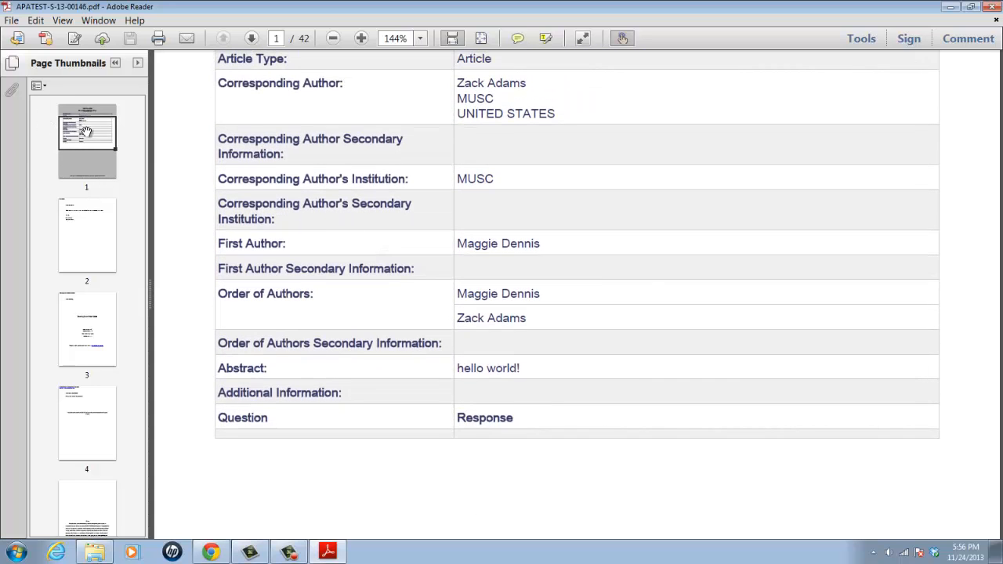
{"action": "left_click_drag", "start_coordinate": [324, 170], "coordinate": [324, 226]}
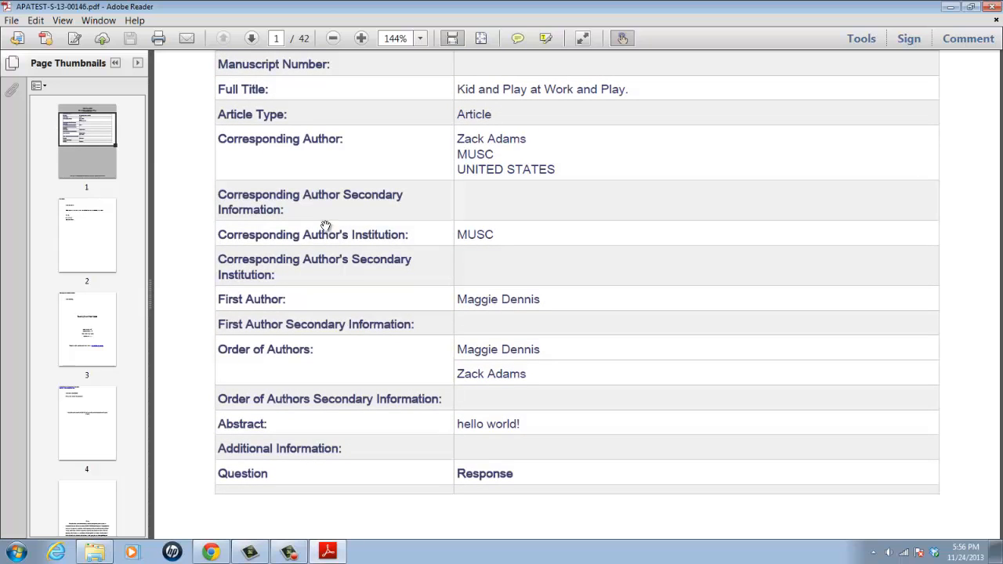
Review the cover letter, title page and masked manuscript pages, go back to page 1 and close the PDF
{"action": "left_click", "coordinate": [86, 224]}
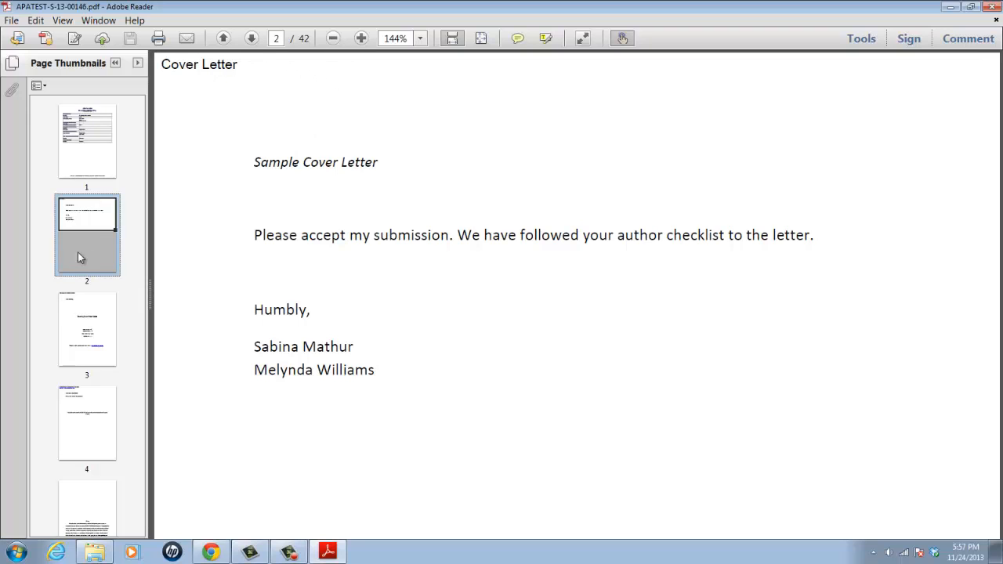
{"action": "left_click", "coordinate": [82, 317]}
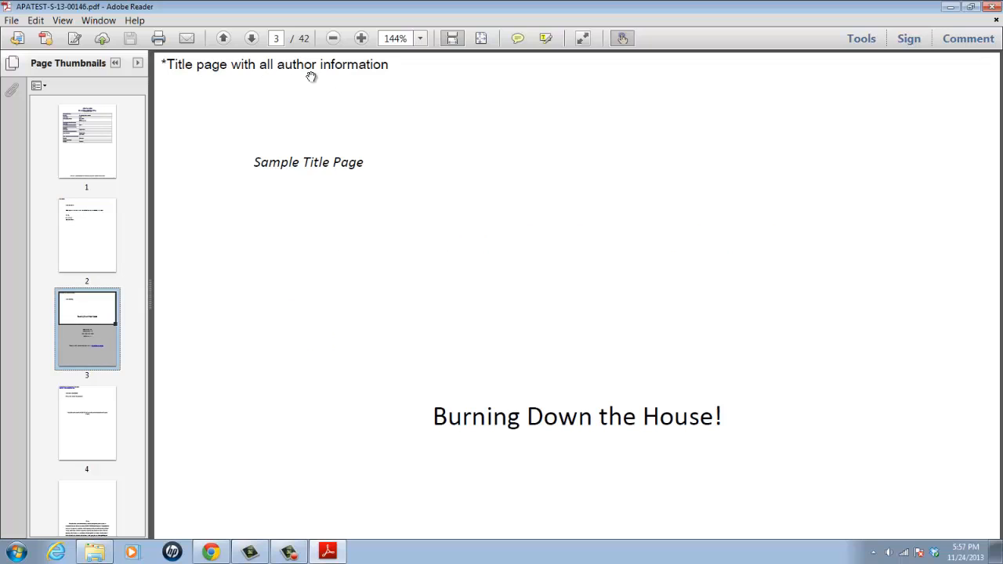
{"action": "left_click", "coordinate": [90, 411]}
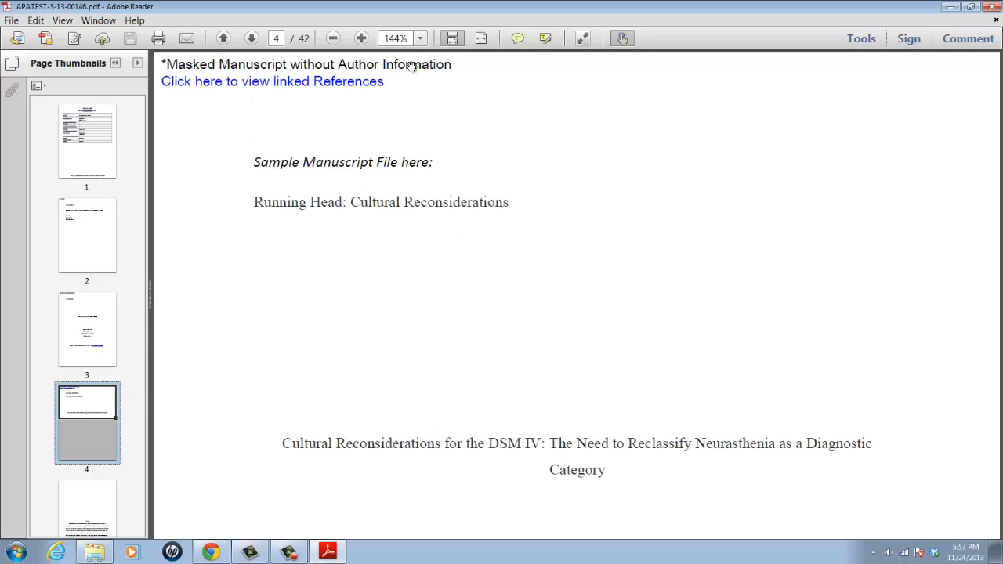
{"action": "left_click", "coordinate": [111, 135]}
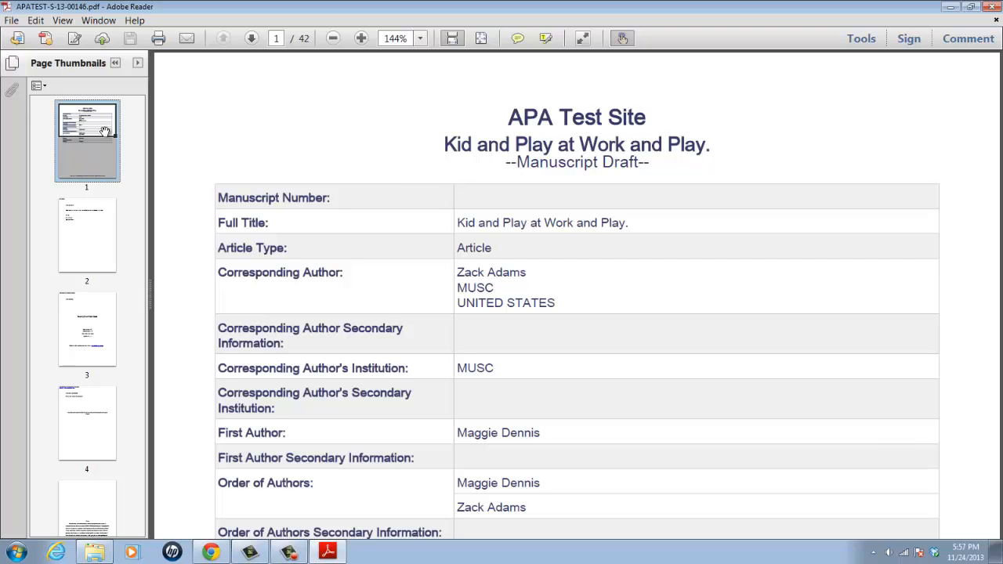
{"action": "left_click", "coordinate": [988, 6]}
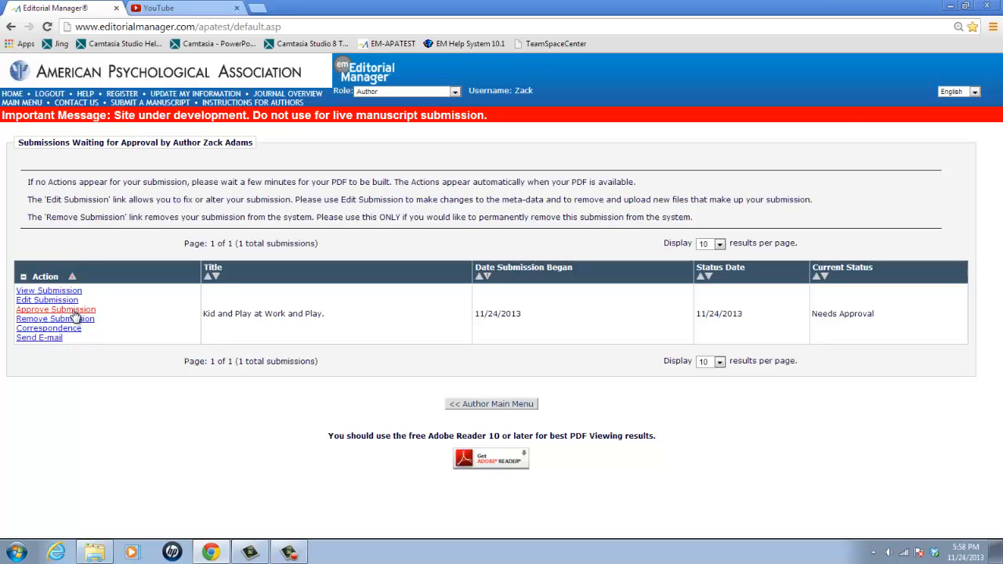
Approve the submission "Kid and Play at Work and Play." and return to the Author Main Menu
{"action": "left_click", "coordinate": [75, 311]}
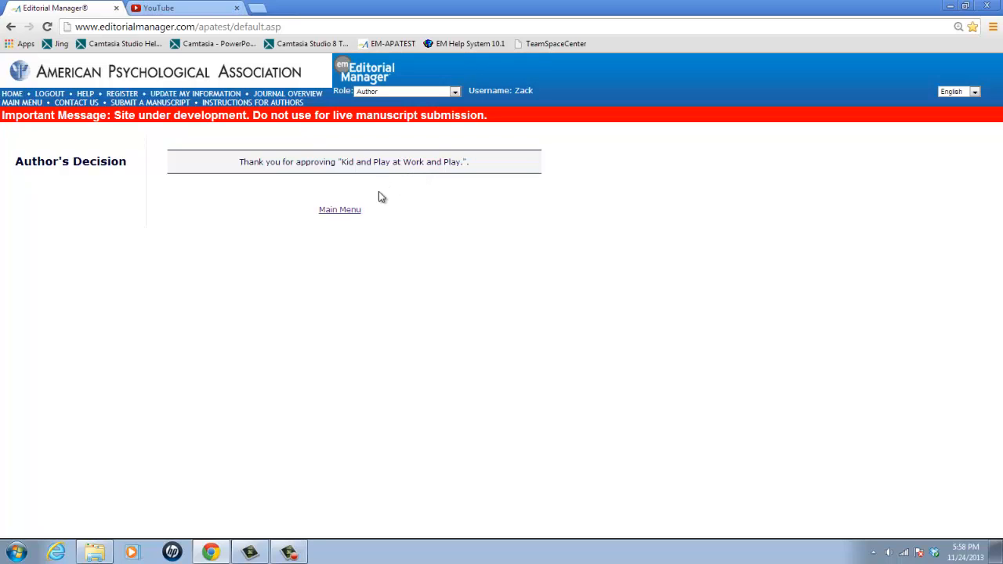
{"action": "left_click", "coordinate": [338, 210]}
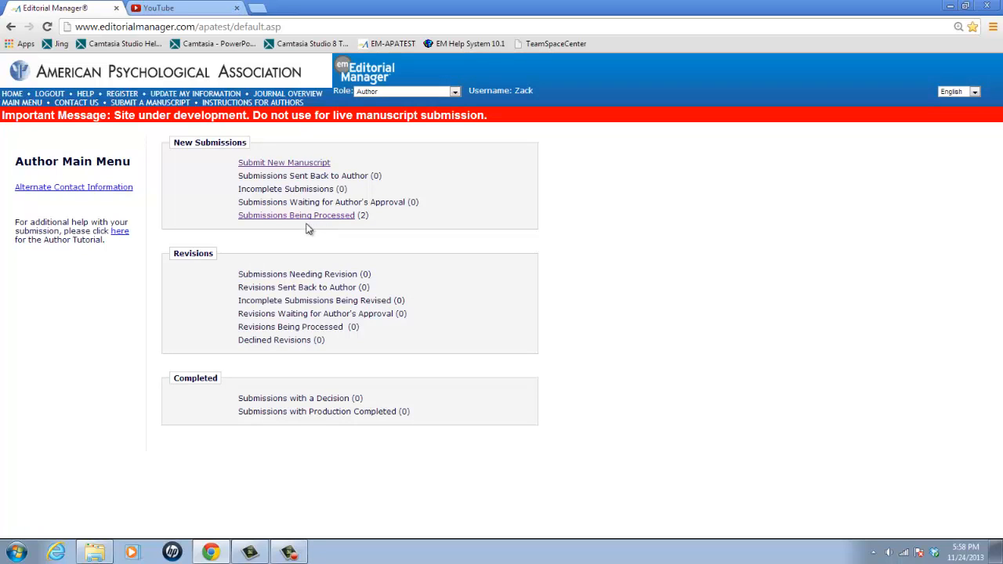